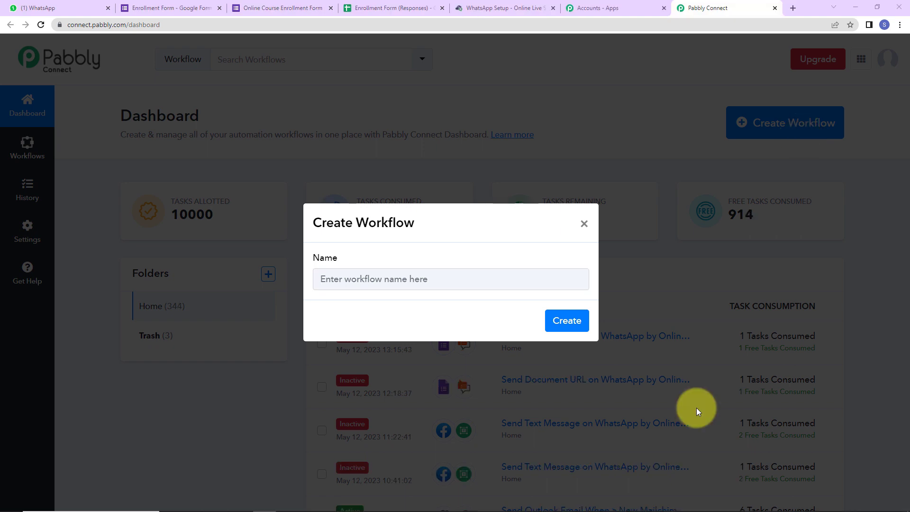
Paste the workflow name 'Send Document URL on WhatsApp by Online Live Support for New Google Forms' Response' and create it
{"action": "left_click", "coordinate": [356, 282]}
{"action": "key", "text": "ctrl+v"}
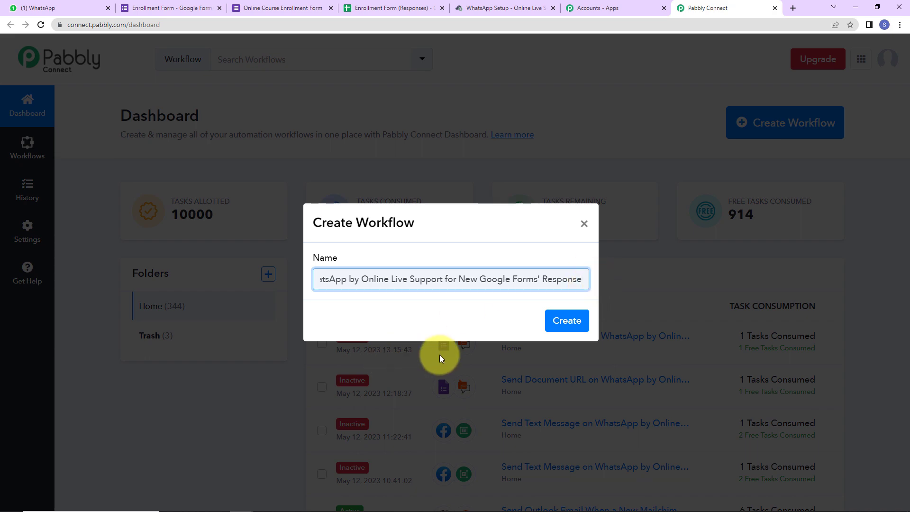
{"action": "left_click", "coordinate": [564, 320]}
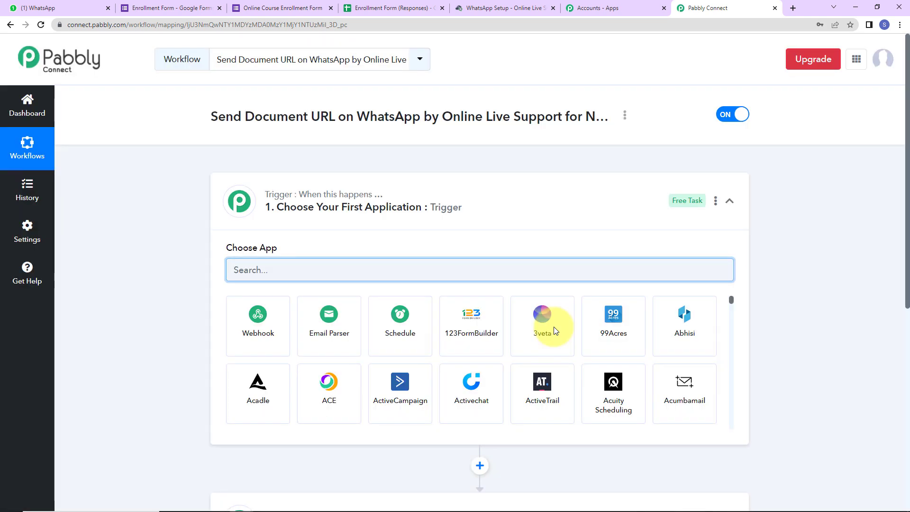
Set the trigger to Google Forms 'New Response Received', copy its webhook URL, and go to Google Forms
{"action": "scroll", "coordinate": [356, 252], "scroll_direction": "down", "scroll_amount": 2}
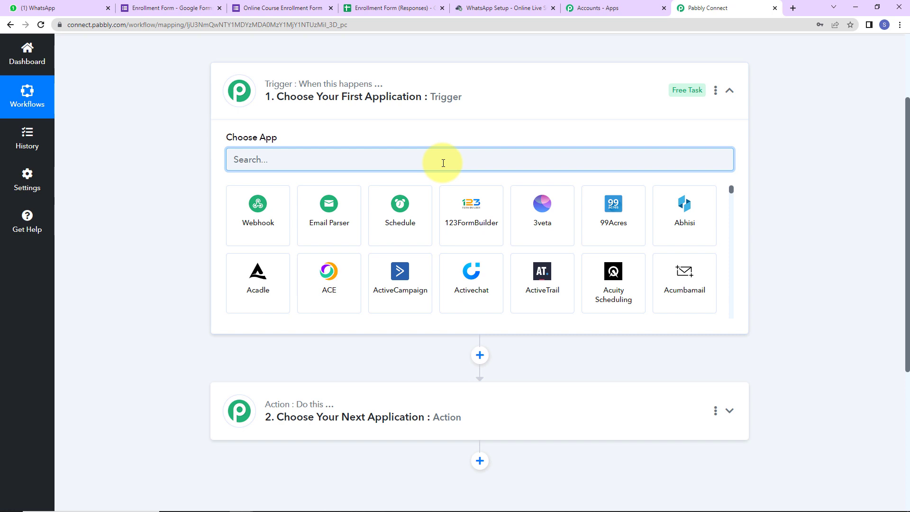
{"action": "type", "text": "google"}
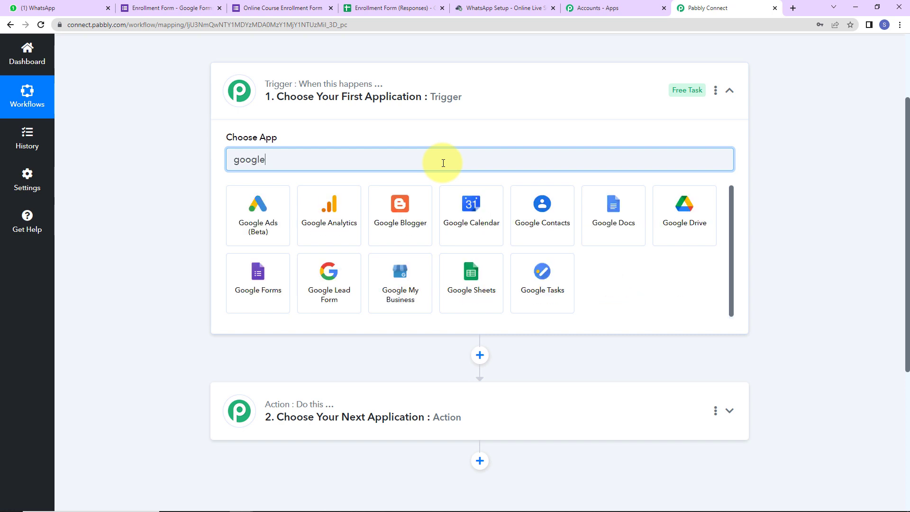
{"action": "left_click", "coordinate": [251, 309]}
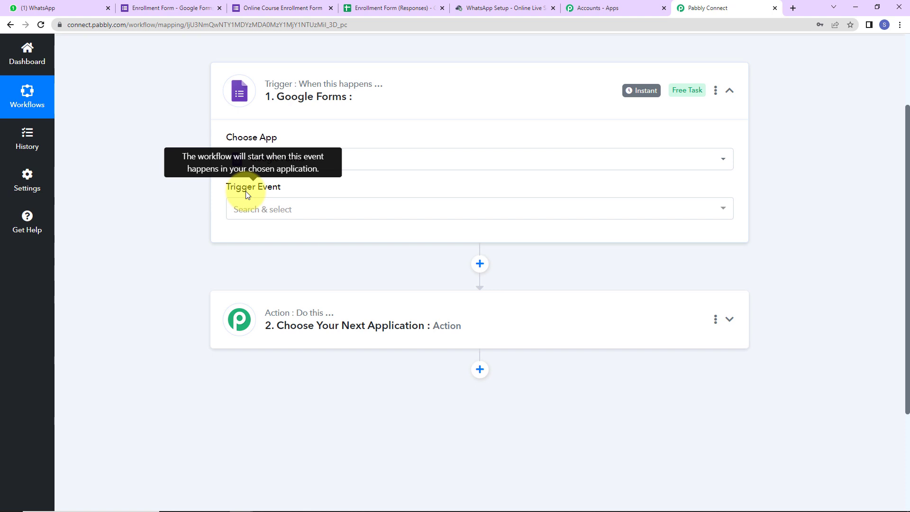
{"action": "left_click", "coordinate": [244, 211]}
{"action": "left_click", "coordinate": [256, 259]}
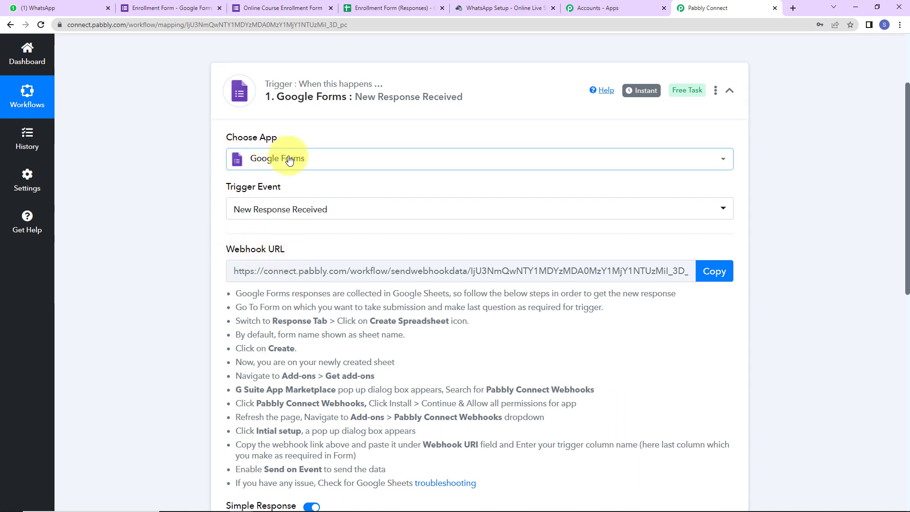
{"action": "left_click", "coordinate": [714, 271]}
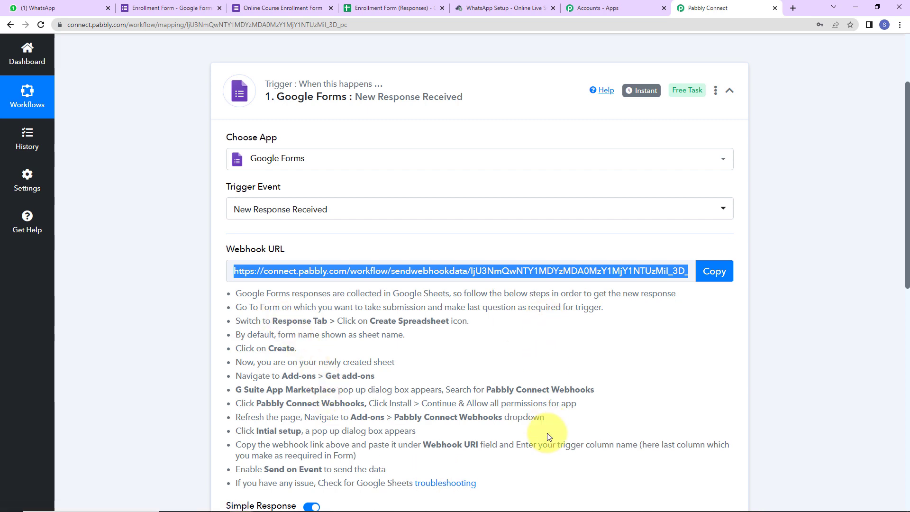
{"action": "left_click", "coordinate": [178, 12]}
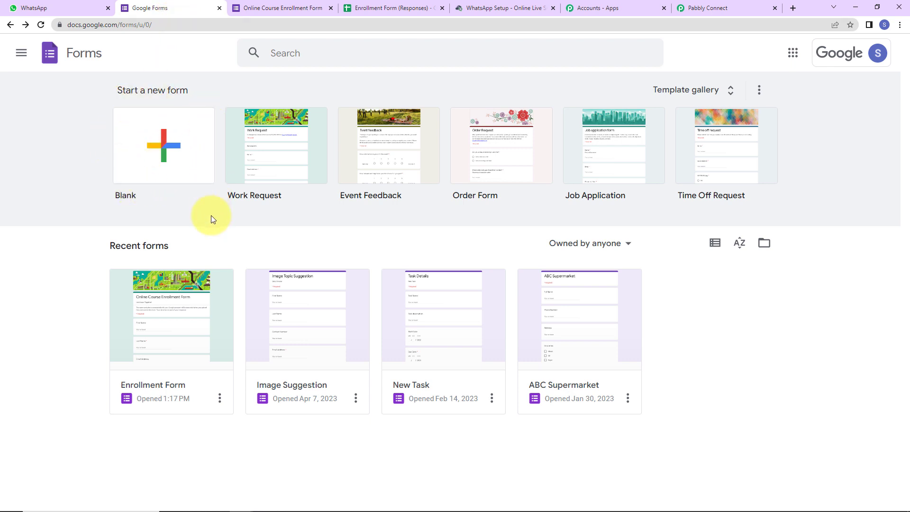
Open the Enrollment Form and expand the 'Upload Your File Here!' question to see its Document and PDF types
{"action": "left_click", "coordinate": [220, 299]}
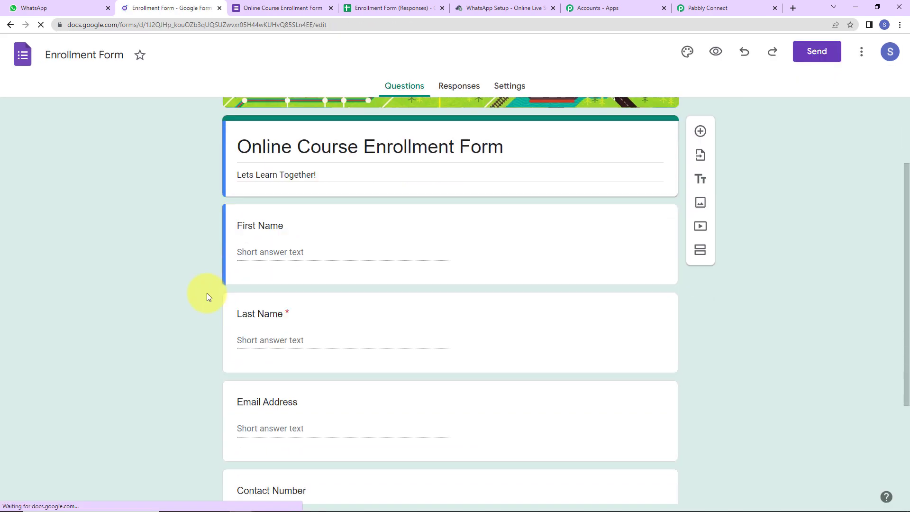
{"action": "scroll", "coordinate": [206, 293], "scroll_direction": "down", "scroll_amount": 3}
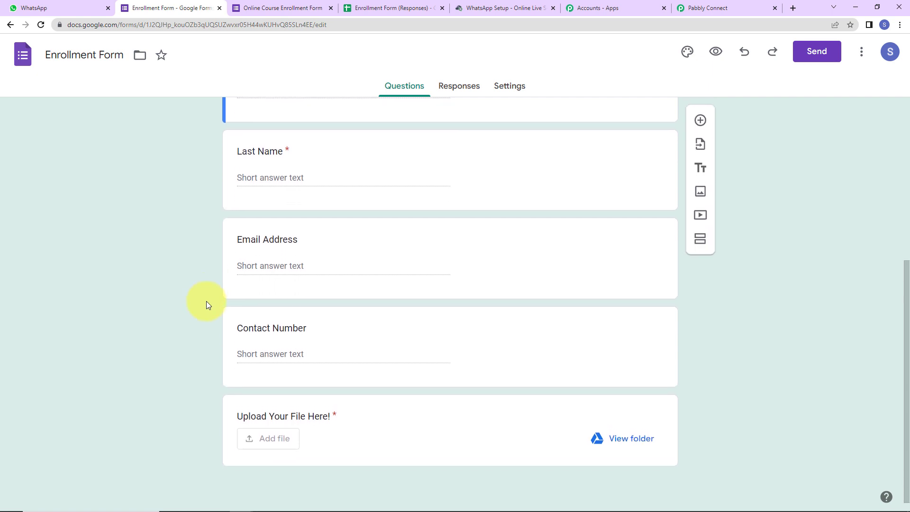
{"action": "scroll", "coordinate": [206, 300], "scroll_direction": "up", "scroll_amount": 6}
{"action": "scroll", "coordinate": [422, 244], "scroll_direction": "down", "scroll_amount": 6}
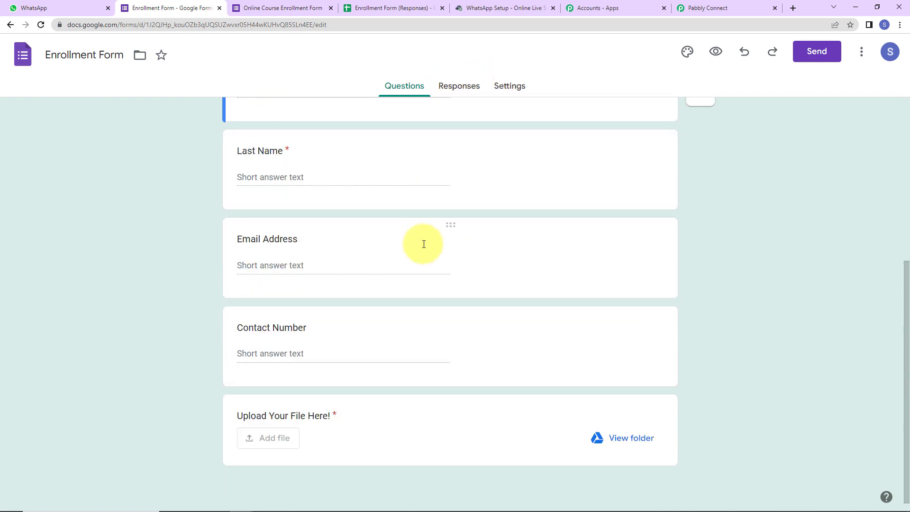
{"action": "left_click", "coordinate": [431, 419]}
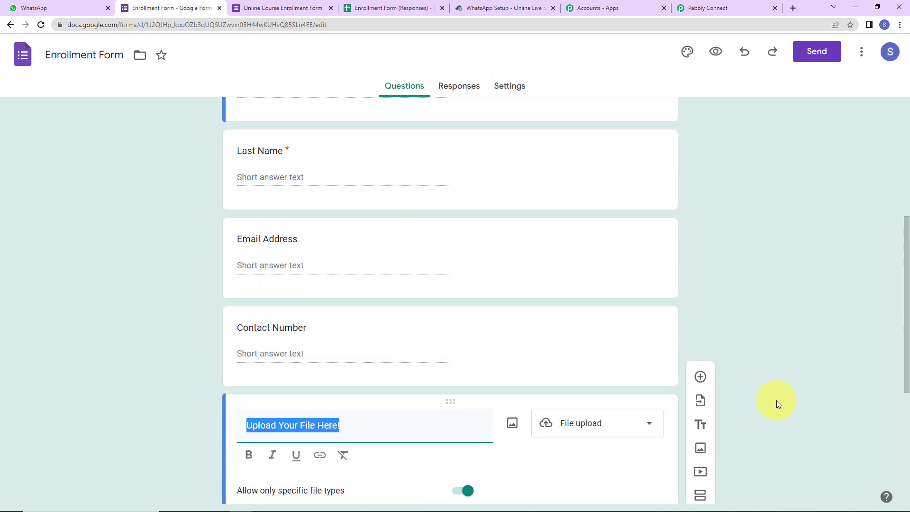
{"action": "scroll", "coordinate": [776, 379], "scroll_direction": "down", "scroll_amount": 4}
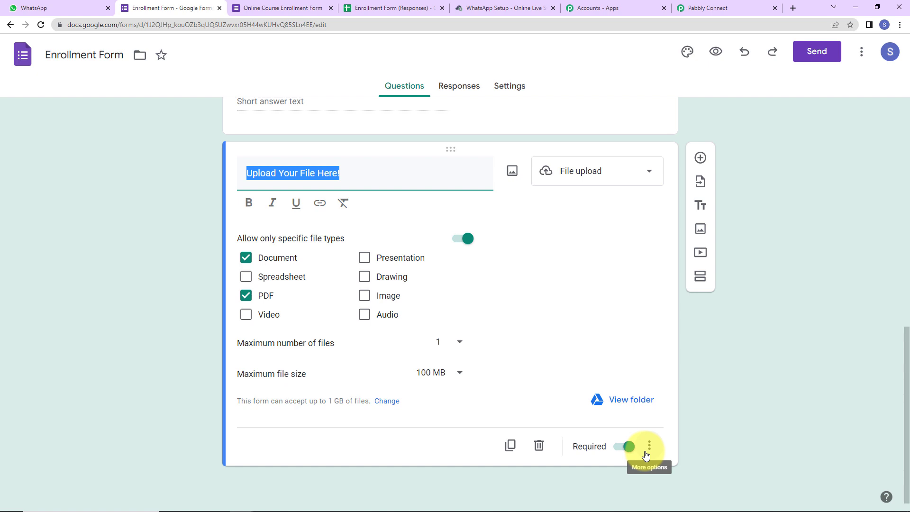
Send form responses to a new 'Enrollment Form (Responses)' spreadsheet and open it in Sheets
{"action": "left_click", "coordinate": [446, 87]}
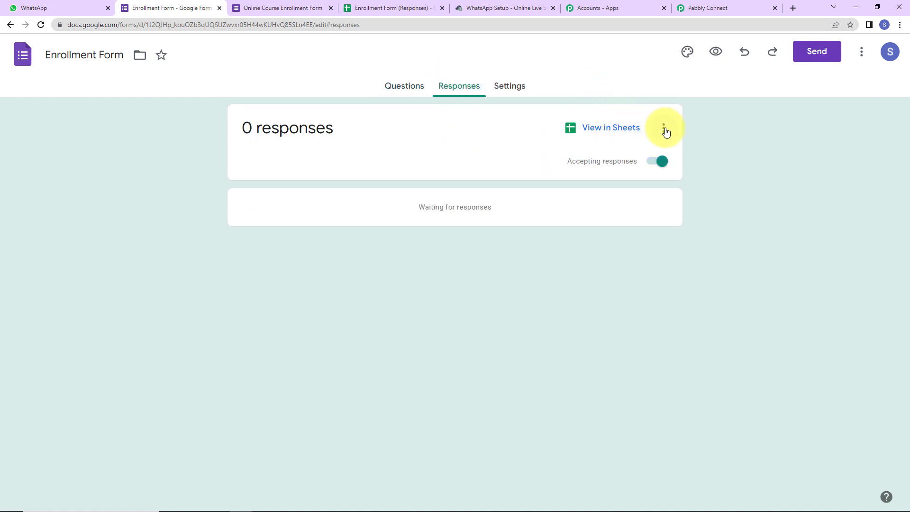
{"action": "left_click", "coordinate": [664, 129]}
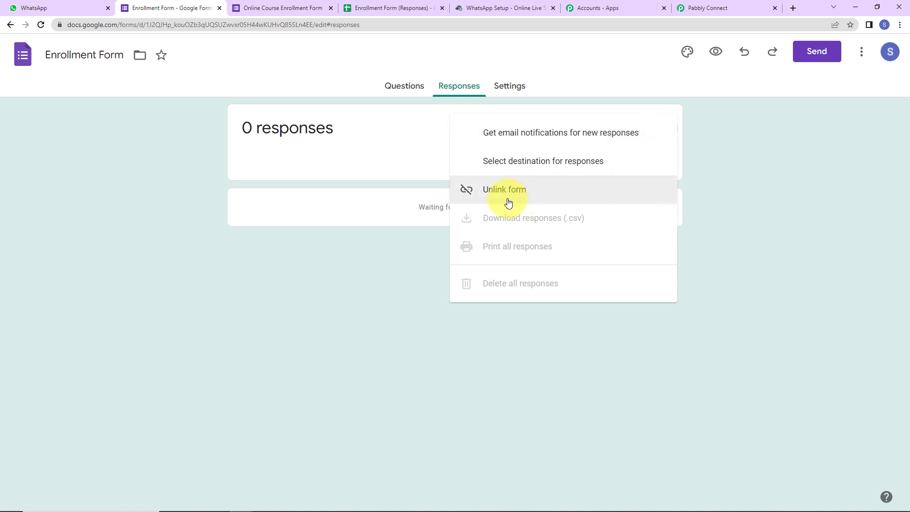
{"action": "left_click", "coordinate": [506, 167]}
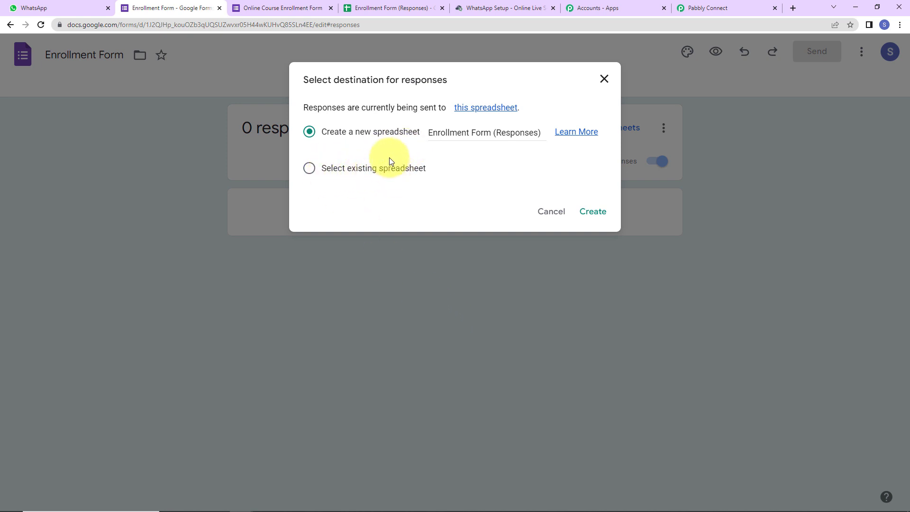
{"action": "left_click", "coordinate": [592, 212]}
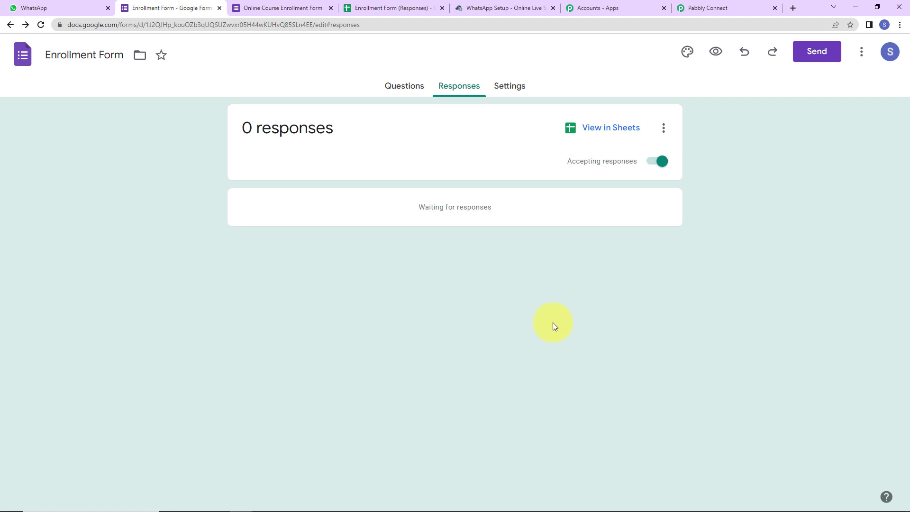
{"action": "left_click", "coordinate": [612, 127]}
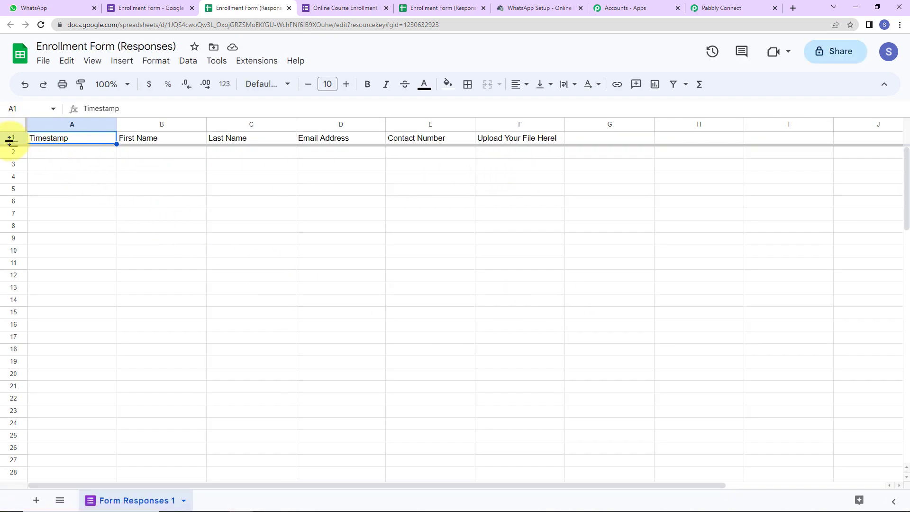
Make the sheet's header row bold at font size 12, widen column F, and return to Forms
{"action": "key", "text": "shift+space"}
{"action": "left_click", "coordinate": [367, 85]}
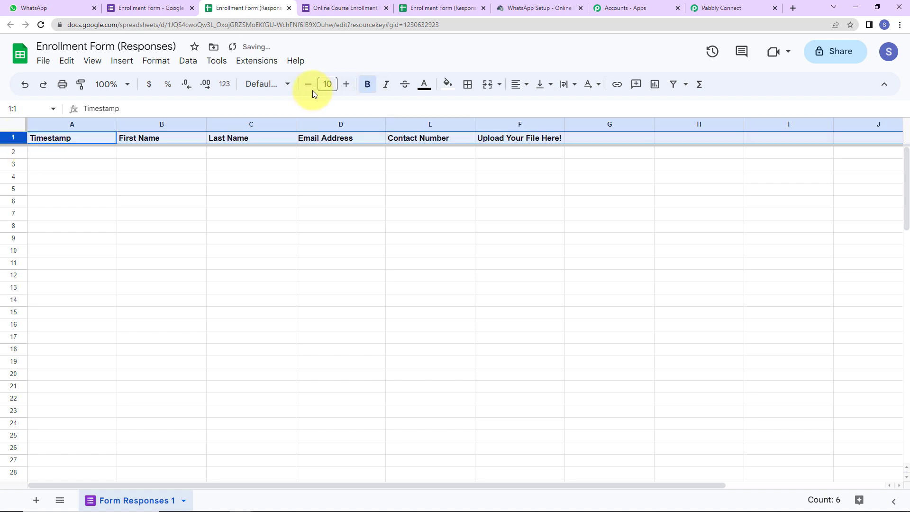
{"action": "left_click", "coordinate": [346, 85]}
{"action": "left_click", "coordinate": [347, 85]}
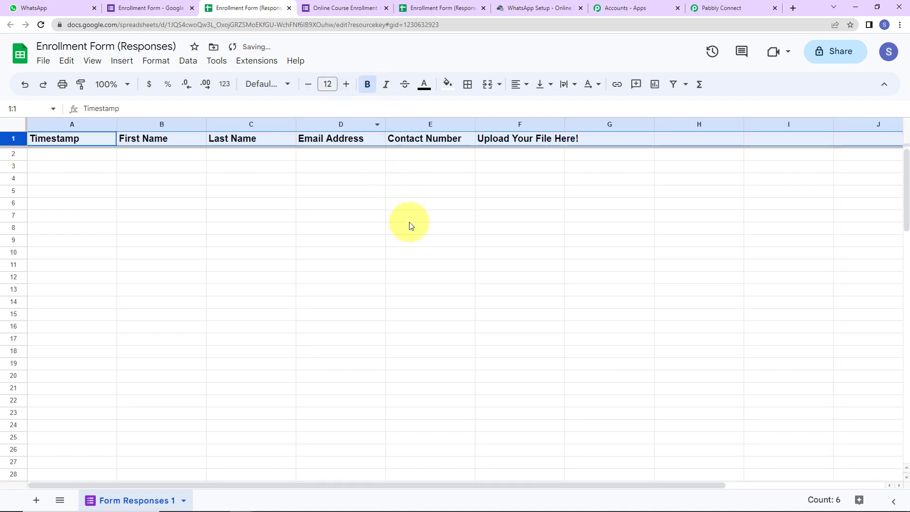
{"action": "left_click", "coordinate": [596, 191]}
{"action": "left_click_drag", "start_coordinate": [569, 122], "coordinate": [645, 124]}
{"action": "left_click", "coordinate": [677, 252]}
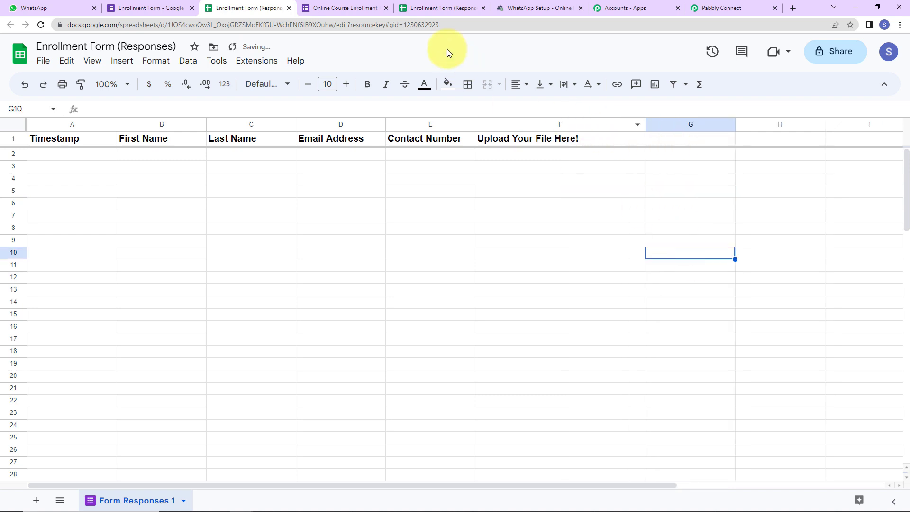
{"action": "left_click", "coordinate": [138, 8]}
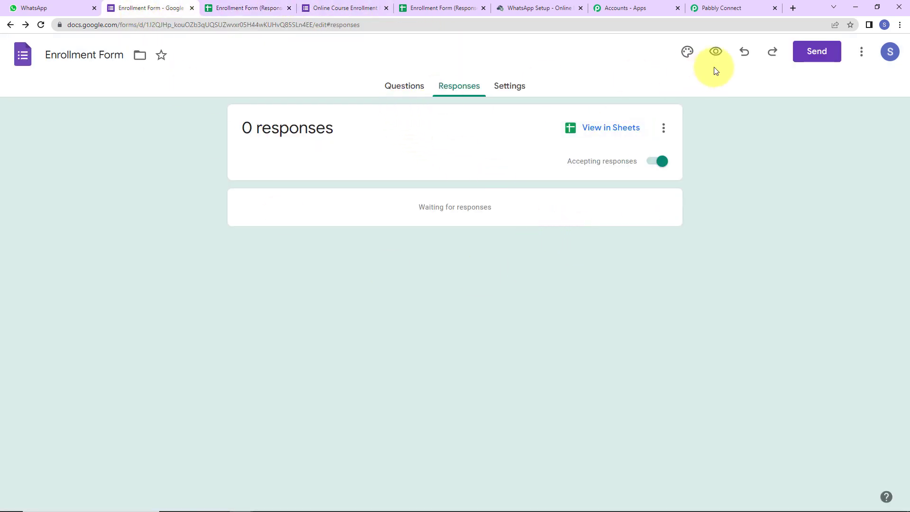
Preview the live form and enter a test first name and last name
{"action": "left_click", "coordinate": [716, 51]}
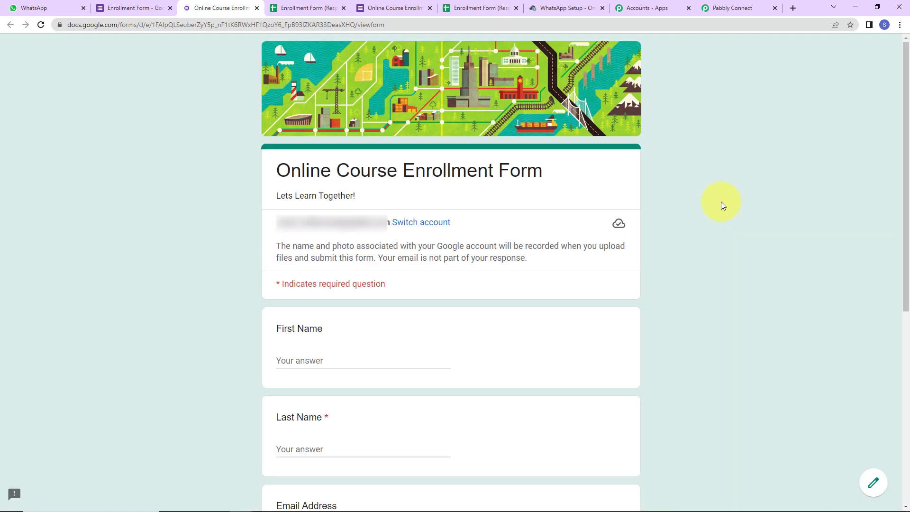
{"action": "scroll", "coordinate": [559, 289], "scroll_direction": "down", "scroll_amount": 3}
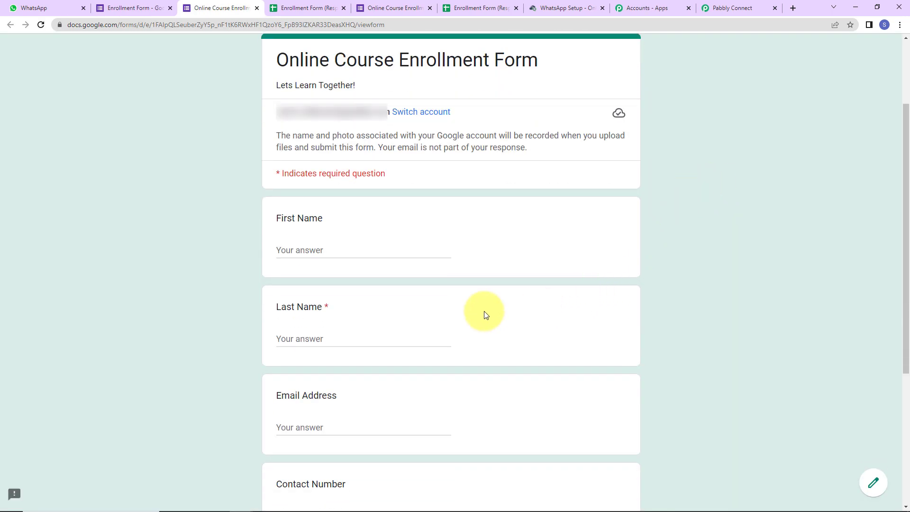
{"action": "left_click", "coordinate": [368, 249]}
{"action": "type", "text": "Dui"}
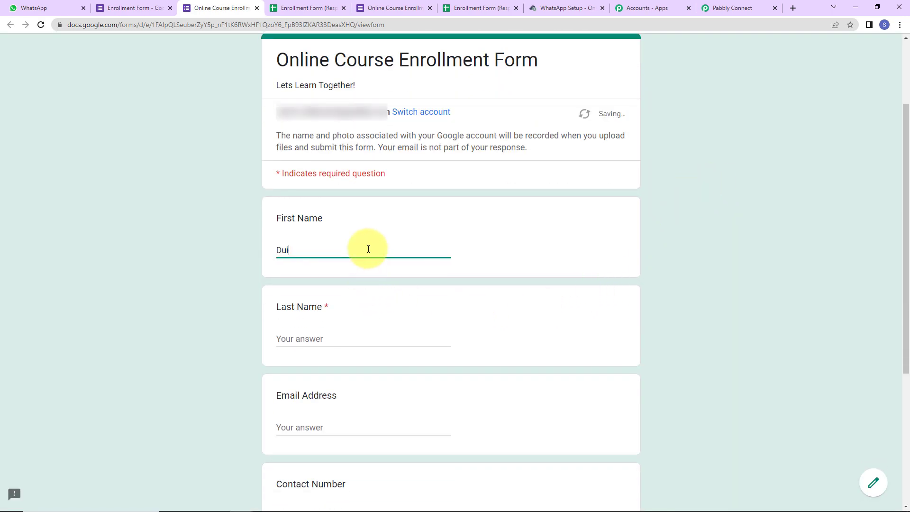
{"action": "key", "text": "BackSpace"}
{"action": "type", "text": "m"}
{"action": "key", "text": "BackSpace"}
{"action": "type", "text": "mmy"}
{"action": "key", "text": "Tab"}
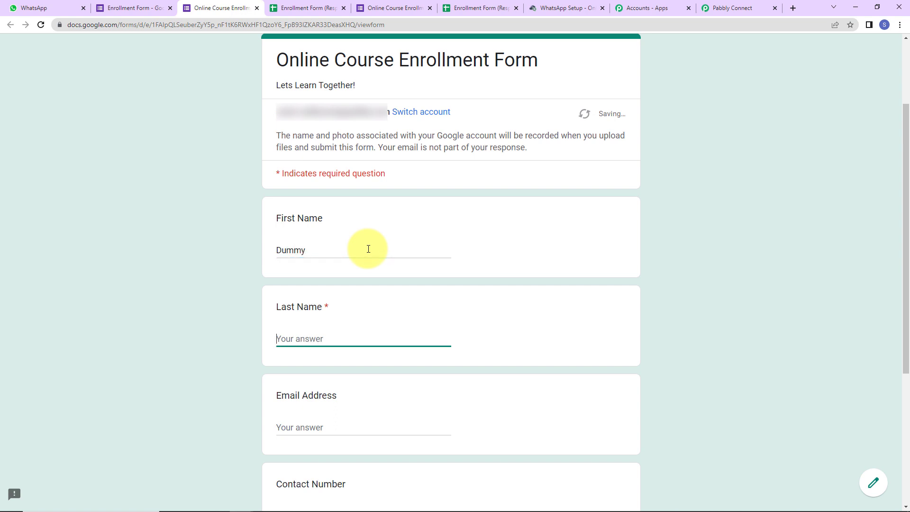
{"action": "type", "text": "New"}
Fill in a test e-mail address and contact number on the form
{"action": "key", "text": "Tab"}
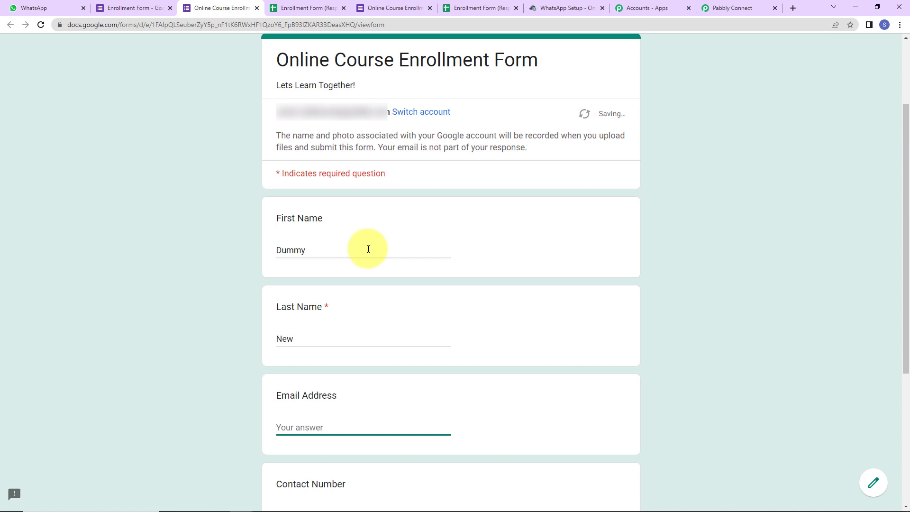
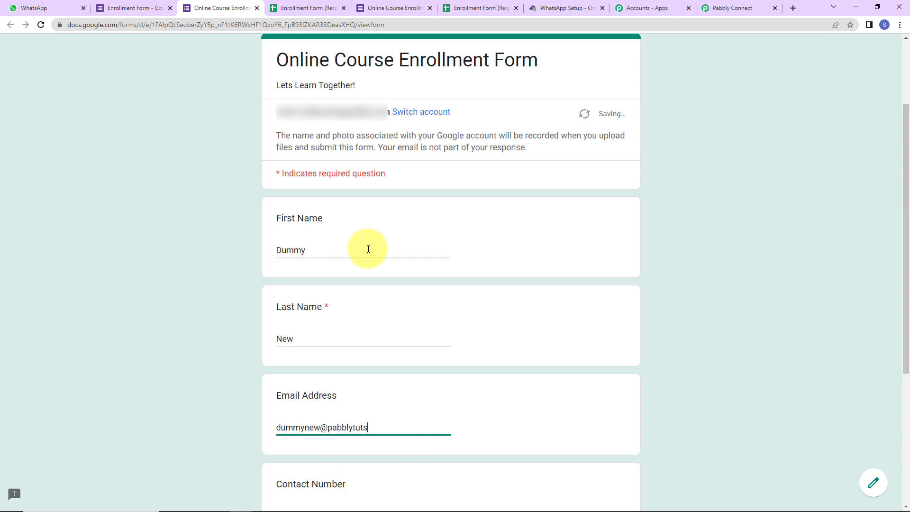
{"action": "key", "text": "Tab"}
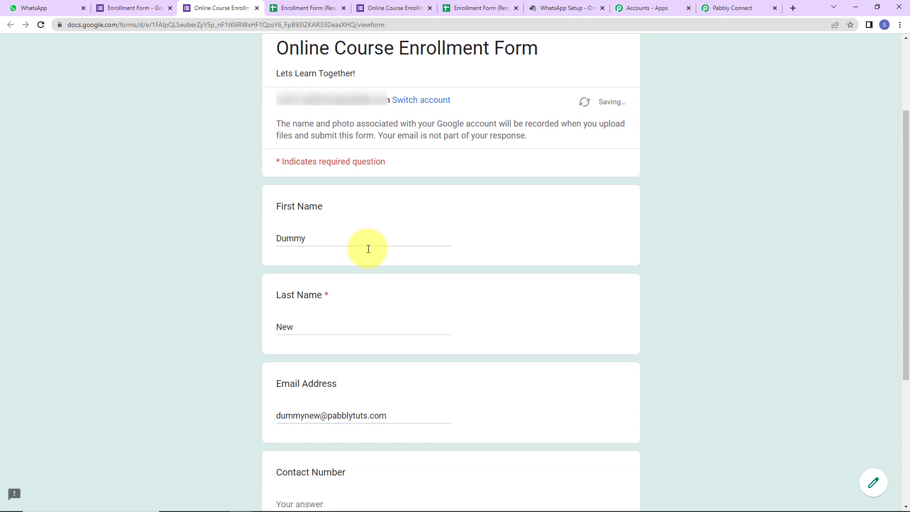
{"action": "type", "text": "91"}
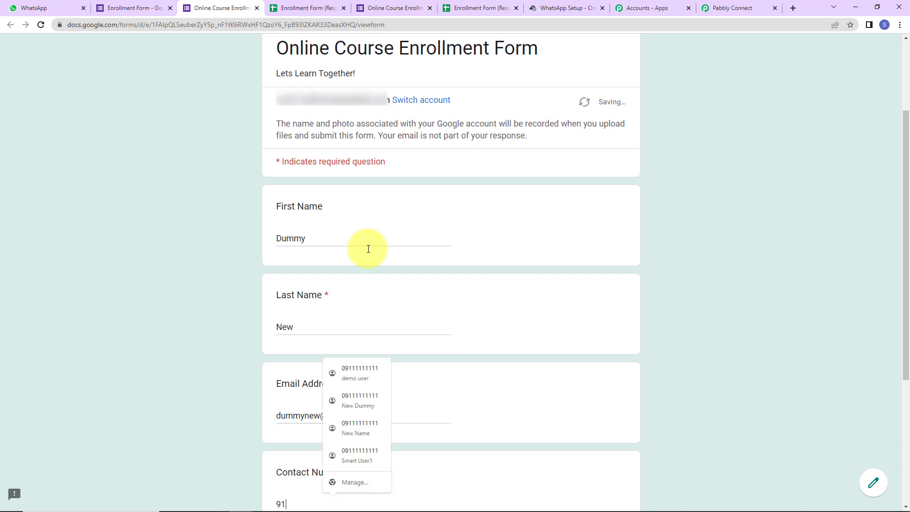
{"action": "scroll", "coordinate": [368, 248], "scroll_direction": "down", "scroll_amount": 2}
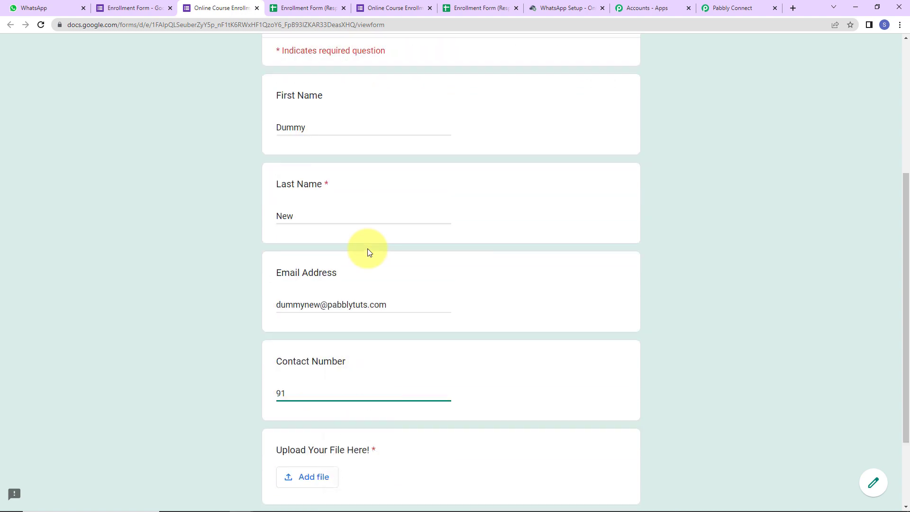
{"action": "type", "text": "19111111111"}
{"action": "scroll", "coordinate": [431, 336], "scroll_direction": "down", "scroll_amount": 2}
Attach PHP-Course-PDF to the upload question, submit the response, and view the responses sheet
{"action": "left_click", "coordinate": [319, 374]}
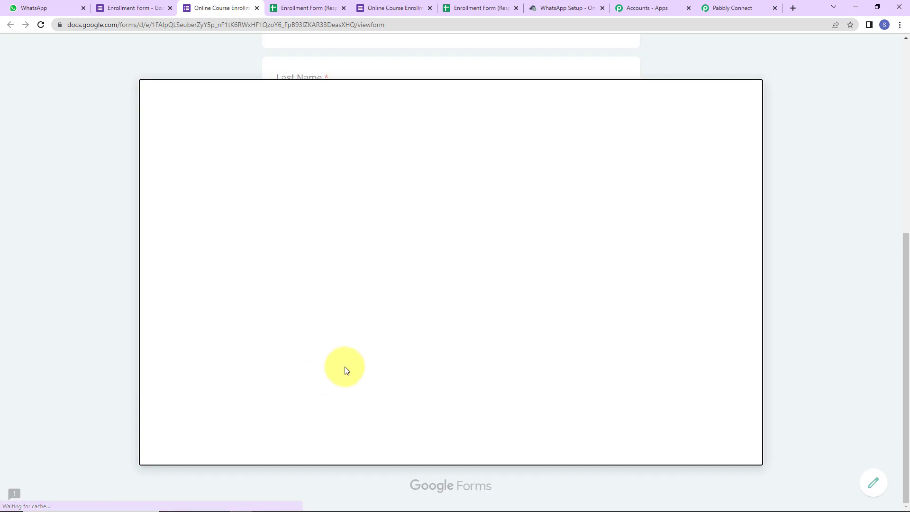
{"action": "left_click", "coordinate": [454, 369]}
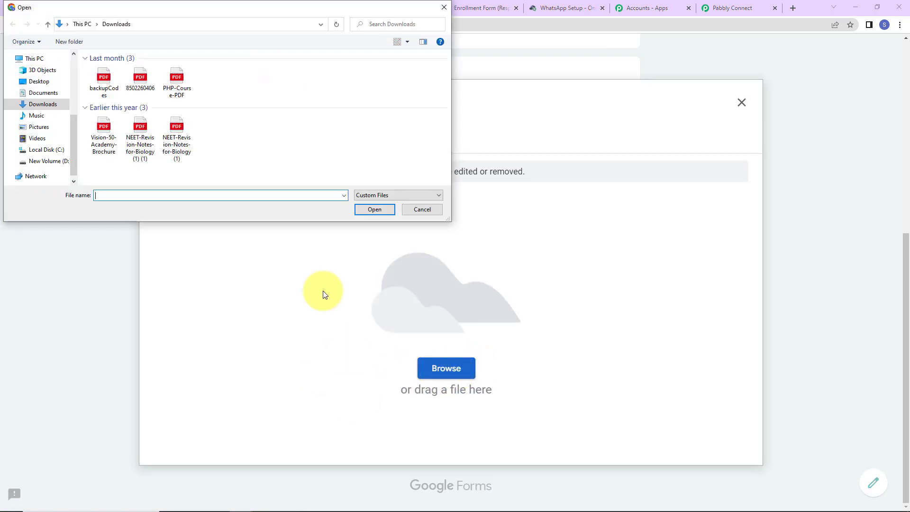
{"action": "left_click", "coordinate": [184, 87]}
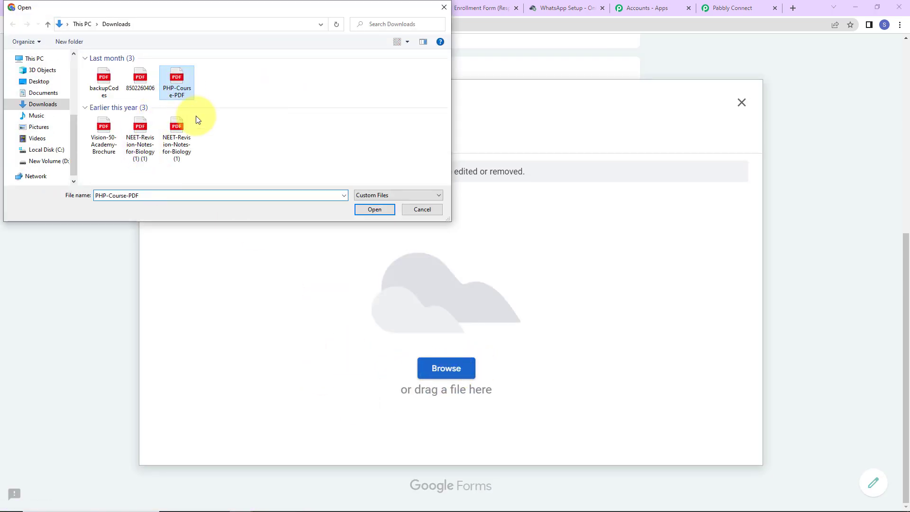
{"action": "left_click", "coordinate": [366, 211]}
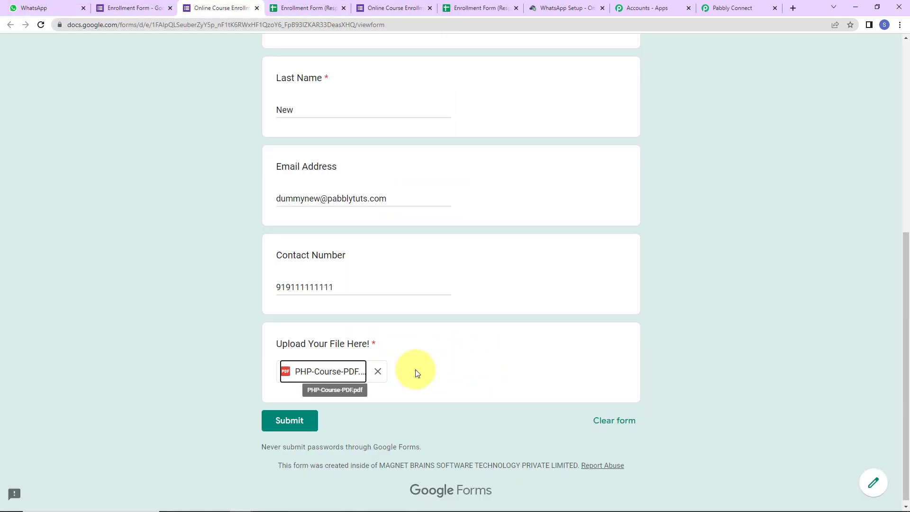
{"action": "left_click", "coordinate": [310, 421]}
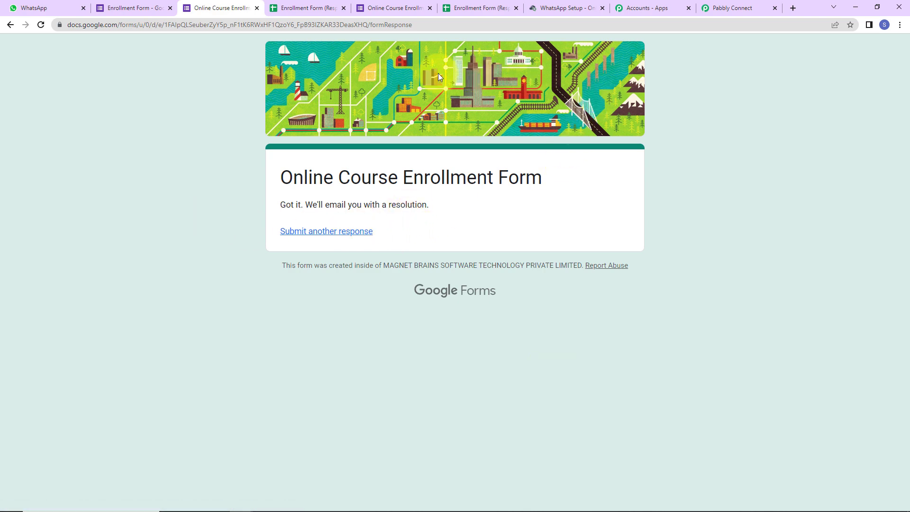
{"action": "left_click", "coordinate": [302, 13]}
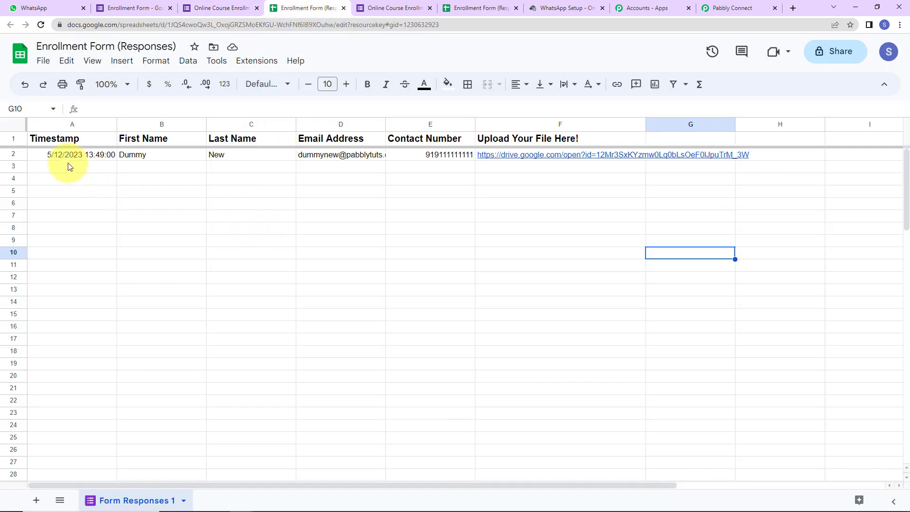
Make the new response in row 2 bold, then browse the Extensions add-ons
{"action": "left_click", "coordinate": [15, 156]}
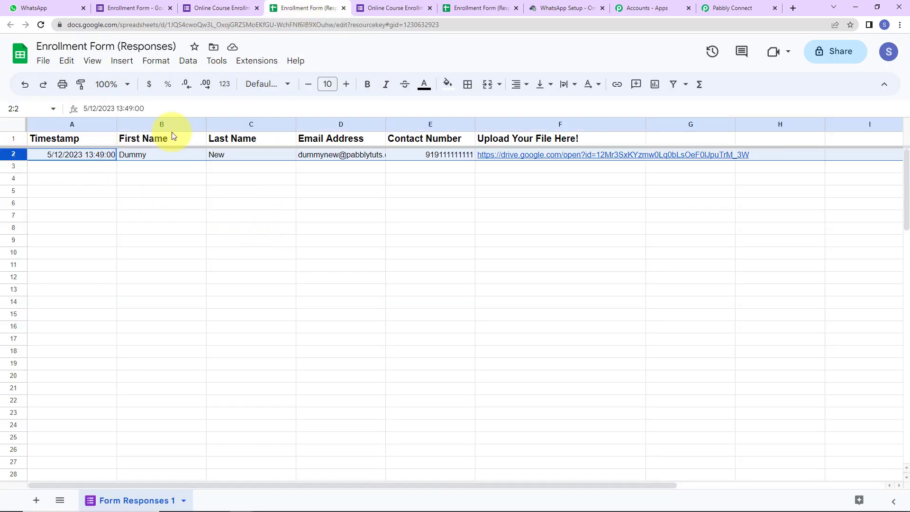
{"action": "left_click", "coordinate": [368, 84]}
{"action": "left_click", "coordinate": [339, 203]}
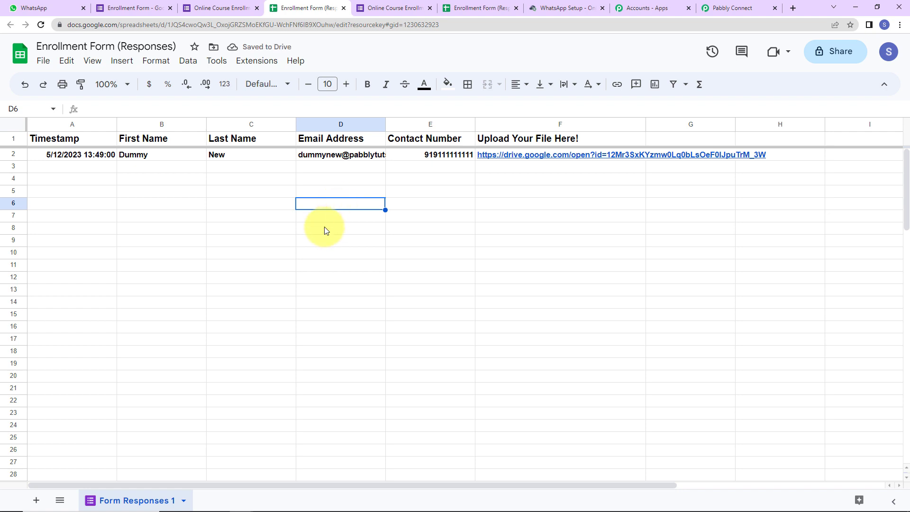
{"action": "left_click", "coordinate": [242, 64]}
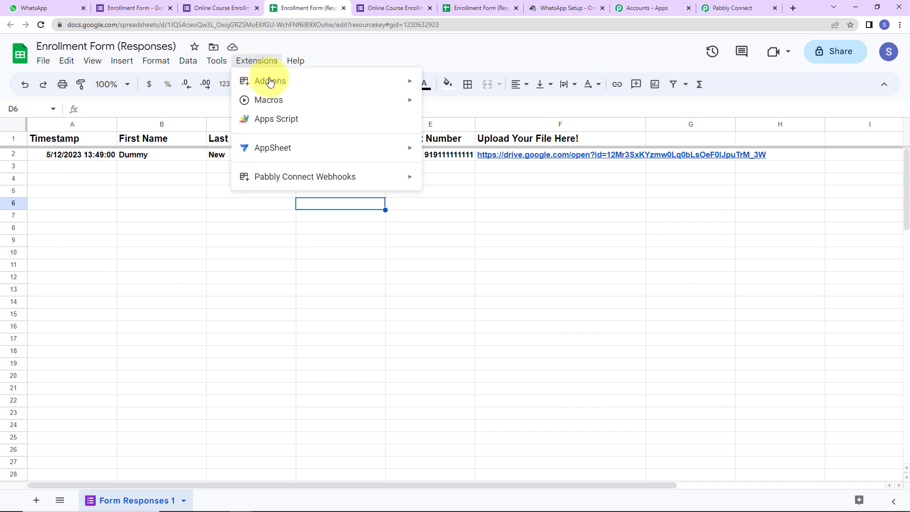
{"action": "mouse_move", "coordinate": [266, 85]}
{"action": "left_click", "coordinate": [478, 89]}
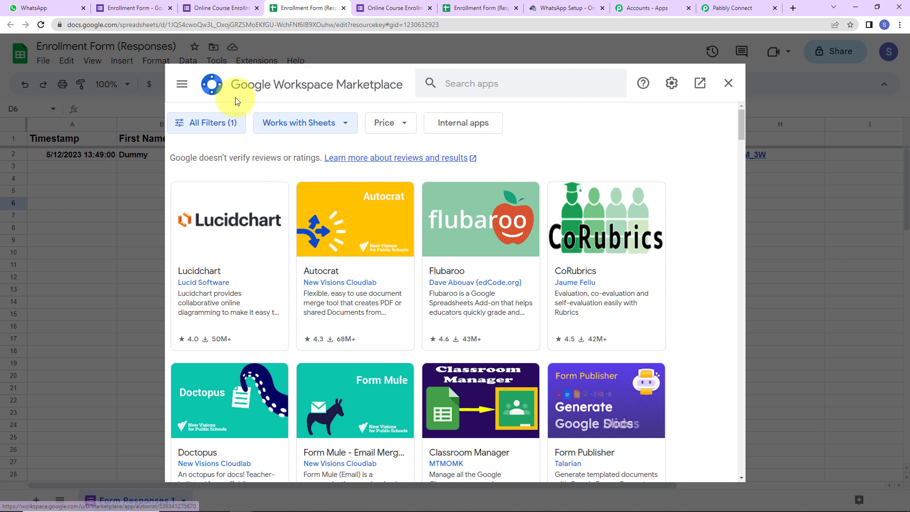
{"action": "left_click", "coordinate": [467, 78]}
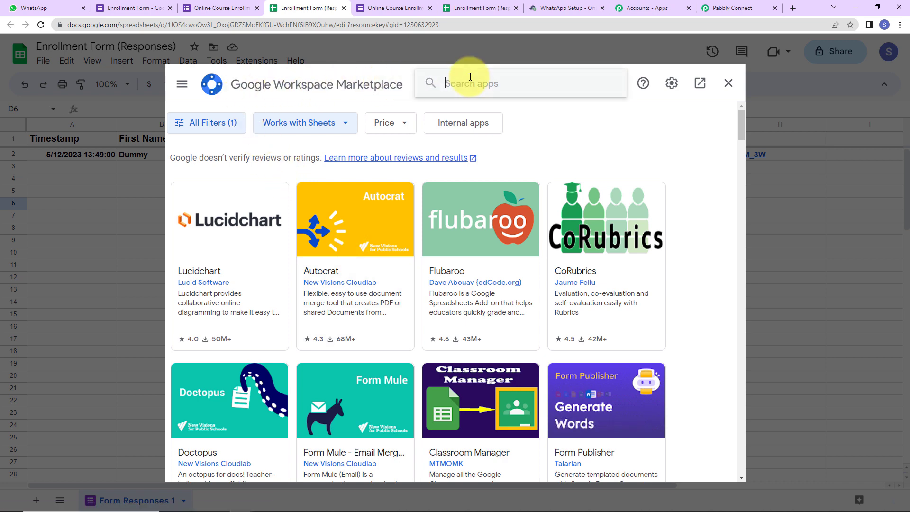
{"action": "type", "text": "Pabbly"}
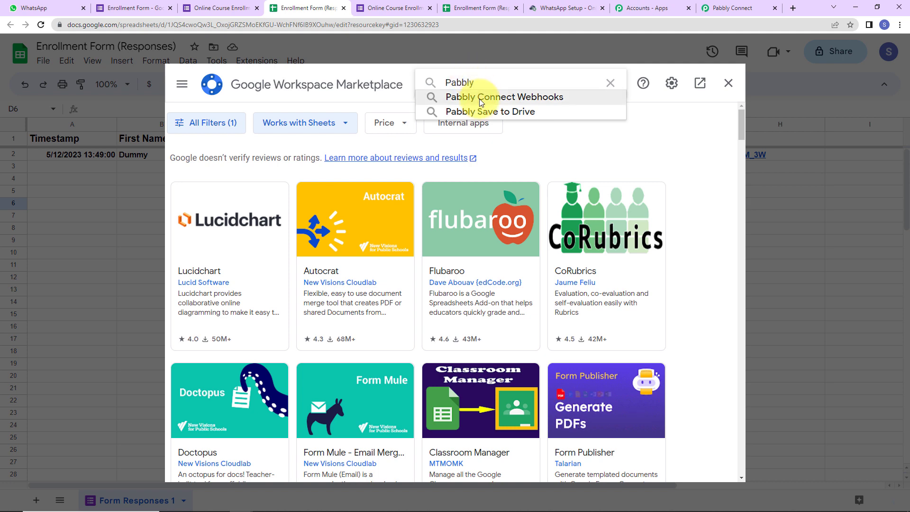
{"action": "left_click", "coordinate": [477, 98]}
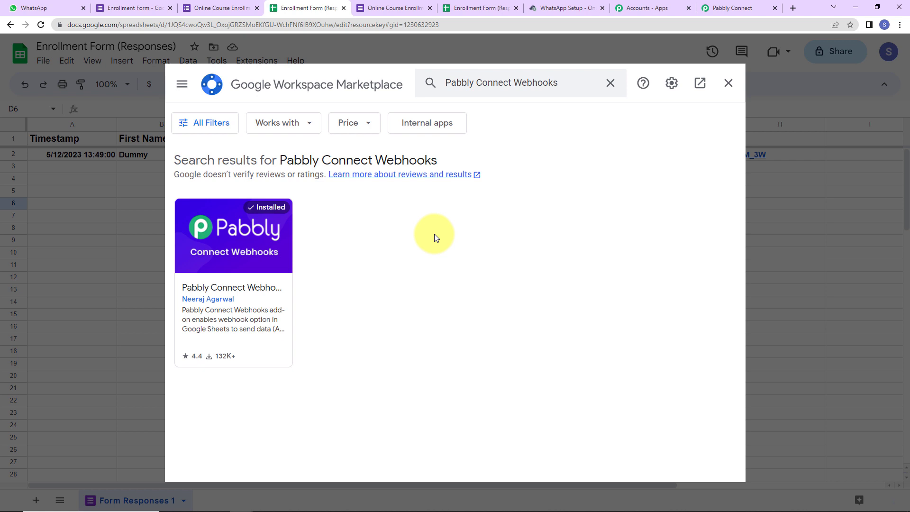
{"action": "left_click", "coordinate": [729, 83]}
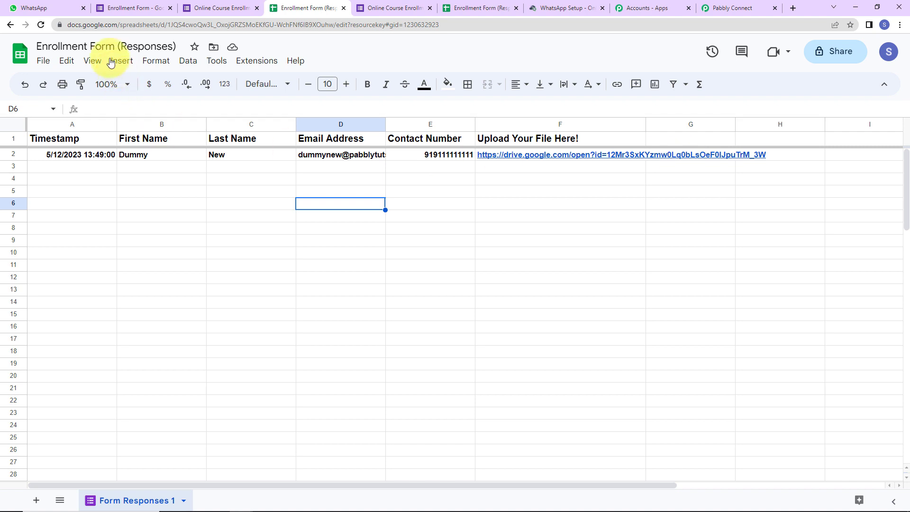
Reload the sheet and launch Pabbly Connect Webhooks Initial Setup for Form Responses 1
{"action": "left_click", "coordinate": [40, 24]}
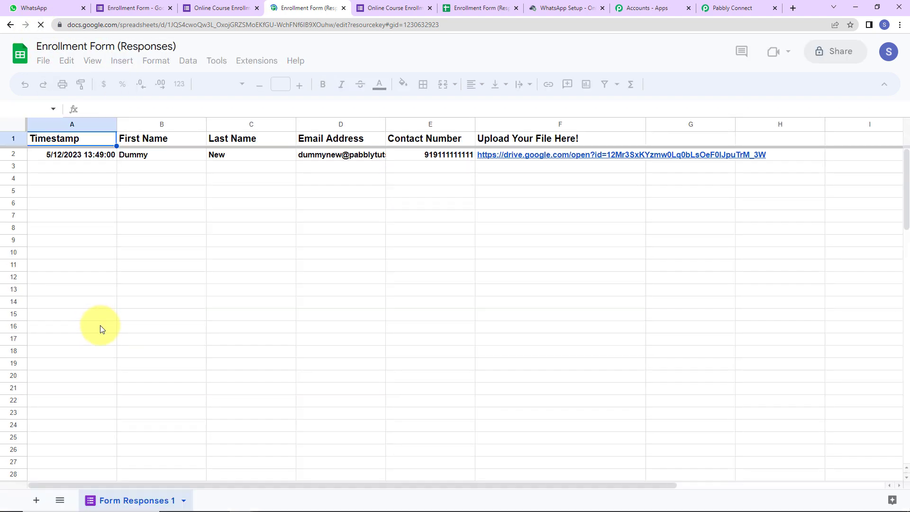
{"action": "left_click", "coordinate": [259, 66]}
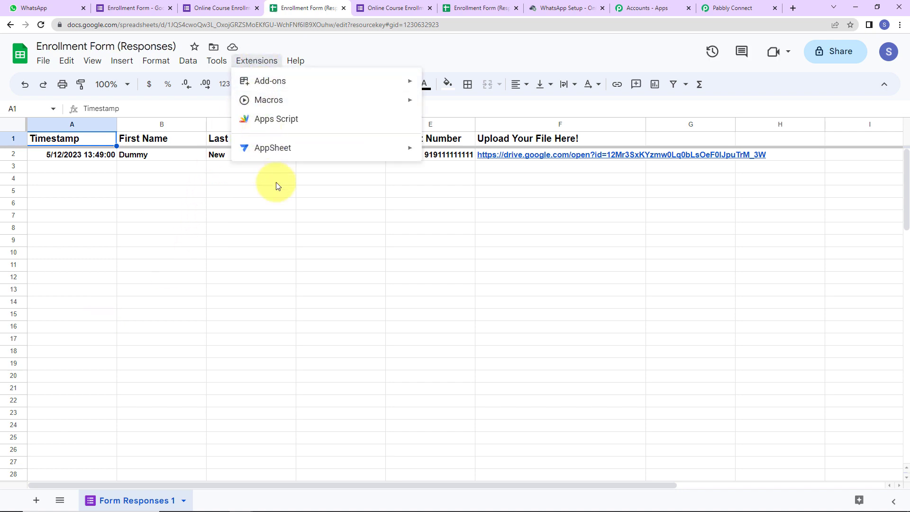
{"action": "mouse_move", "coordinate": [284, 161]}
{"action": "mouse_move", "coordinate": [349, 176]}
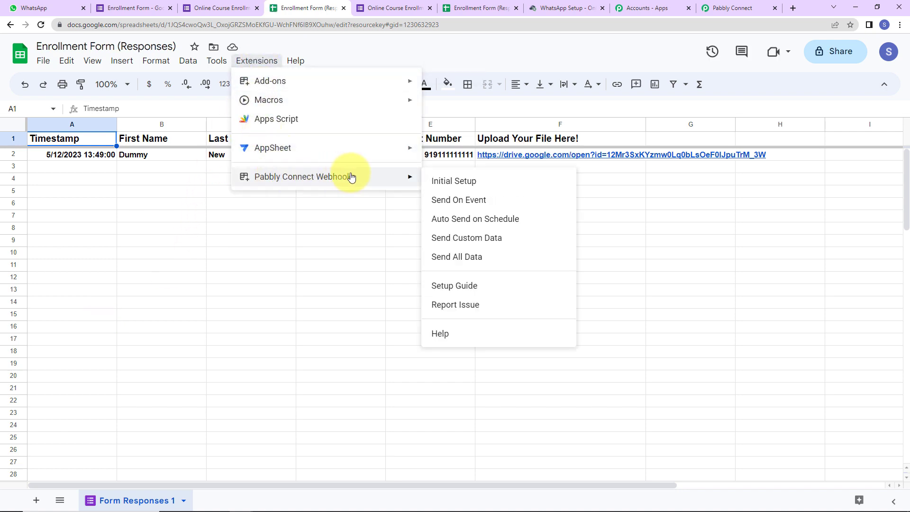
{"action": "left_click", "coordinate": [454, 183]}
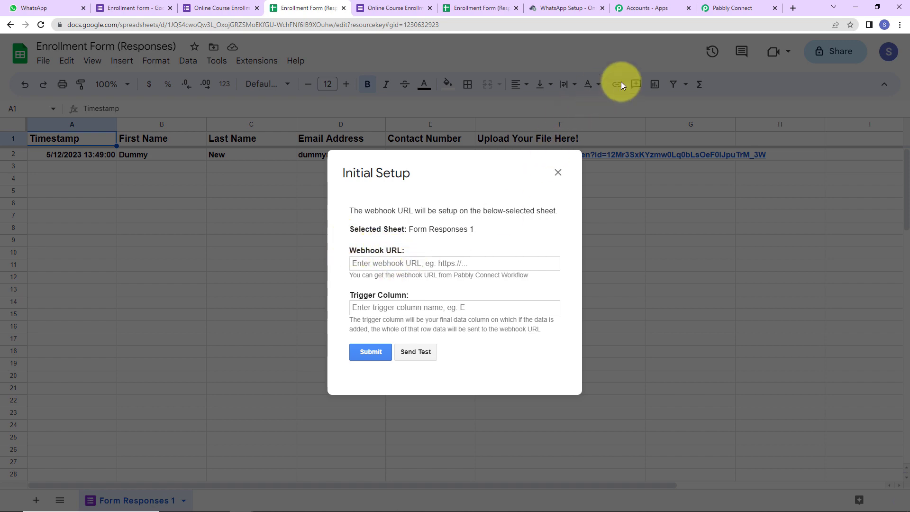
Copy the workflow's webhook URL from Pabbly Connect and paste it into the setup dialog
{"action": "left_click", "coordinate": [725, 8]}
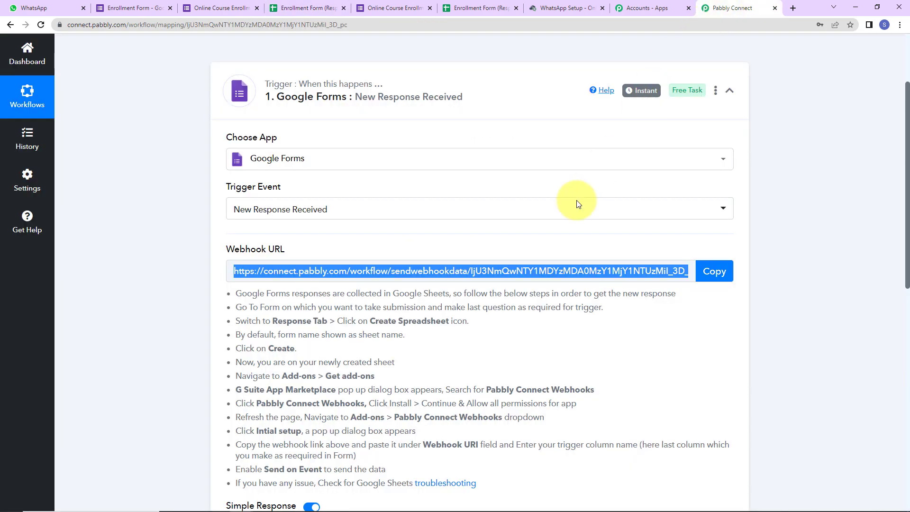
{"action": "left_click", "coordinate": [718, 272]}
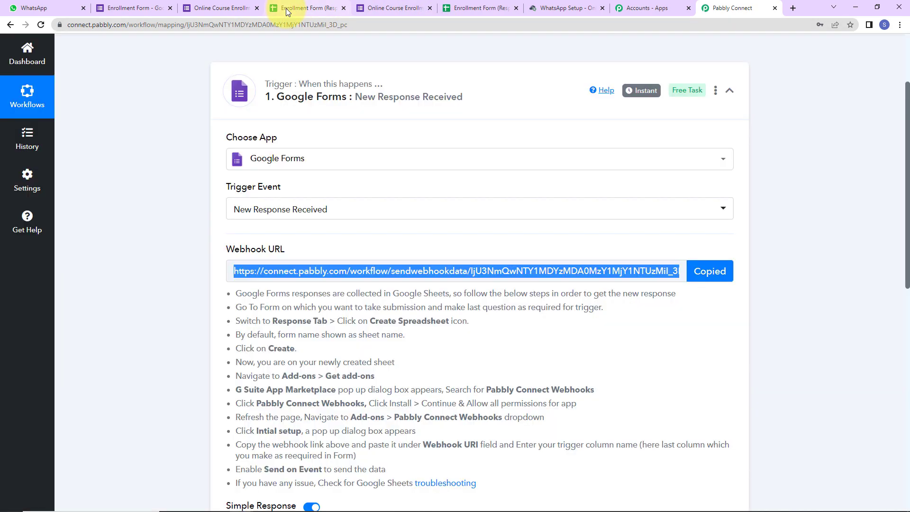
{"action": "left_click", "coordinate": [286, 8]}
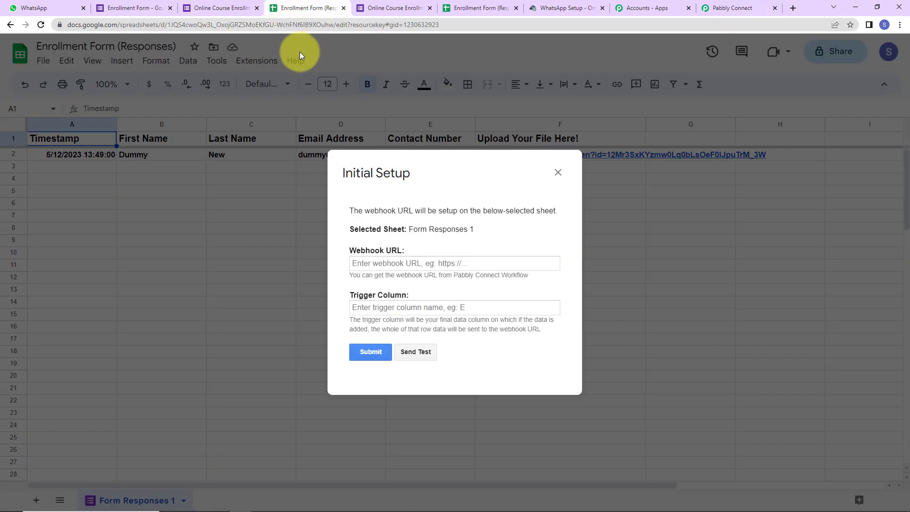
{"action": "left_click", "coordinate": [365, 263]}
{"action": "key", "text": "ctrl+v"}
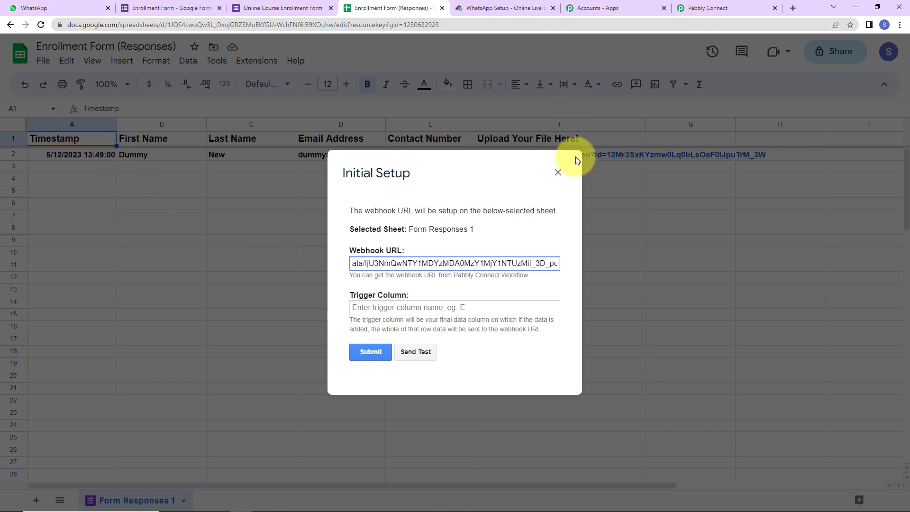
Set trigger column F, submit, send test data successfully, and close the dialog
{"action": "left_click", "coordinate": [407, 304]}
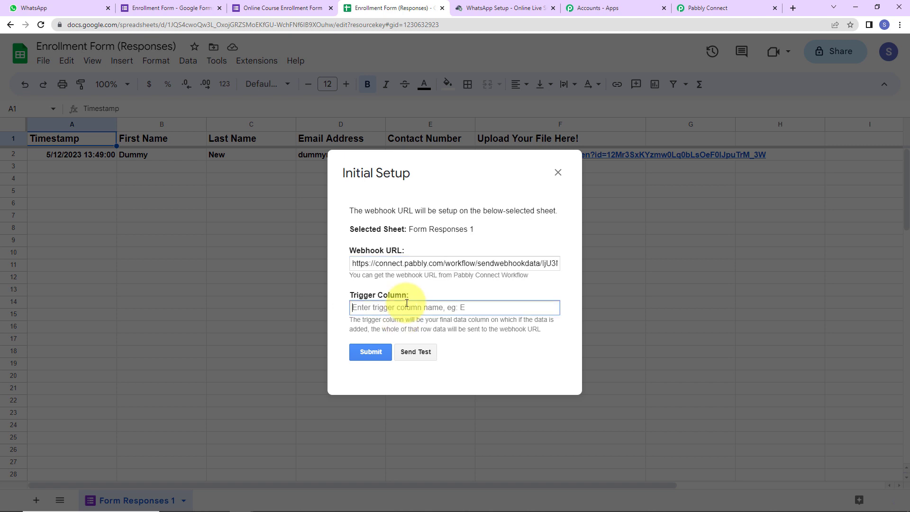
{"action": "type", "text": "F"}
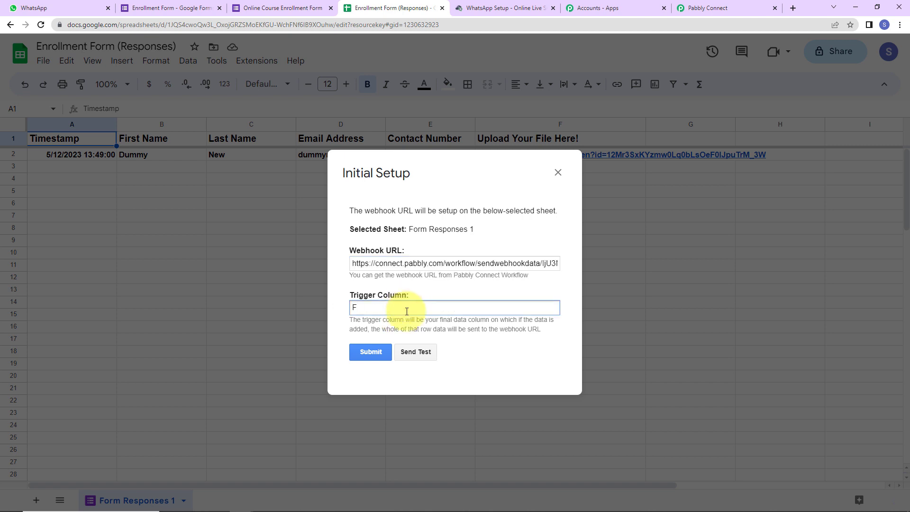
{"action": "left_click", "coordinate": [379, 352]}
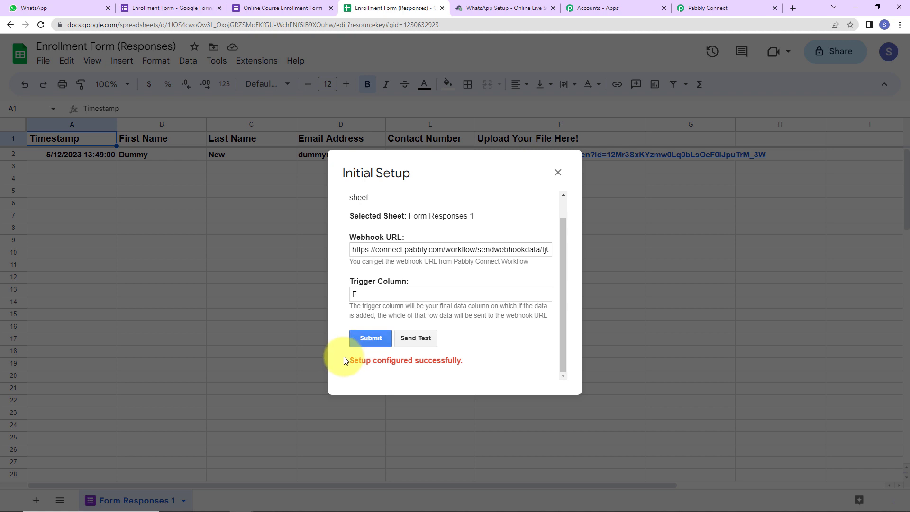
{"action": "left_click", "coordinate": [416, 338]}
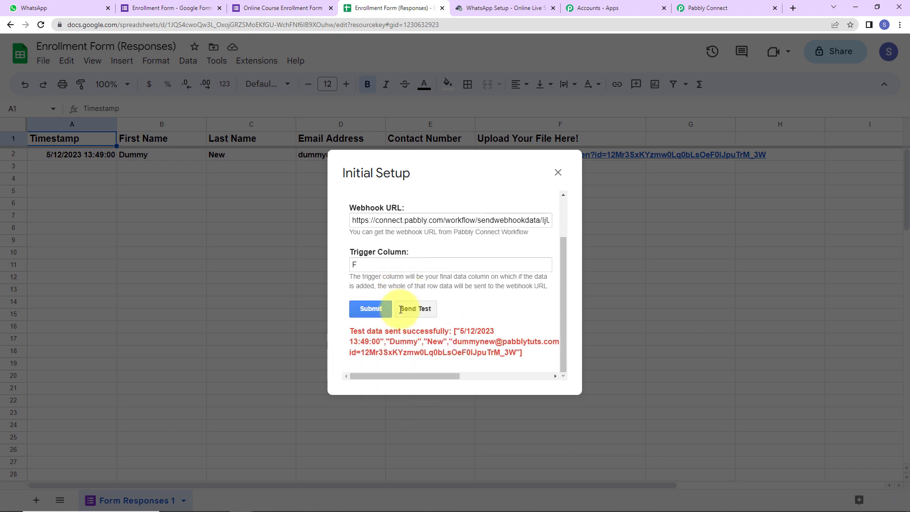
{"action": "left_click", "coordinate": [558, 172]}
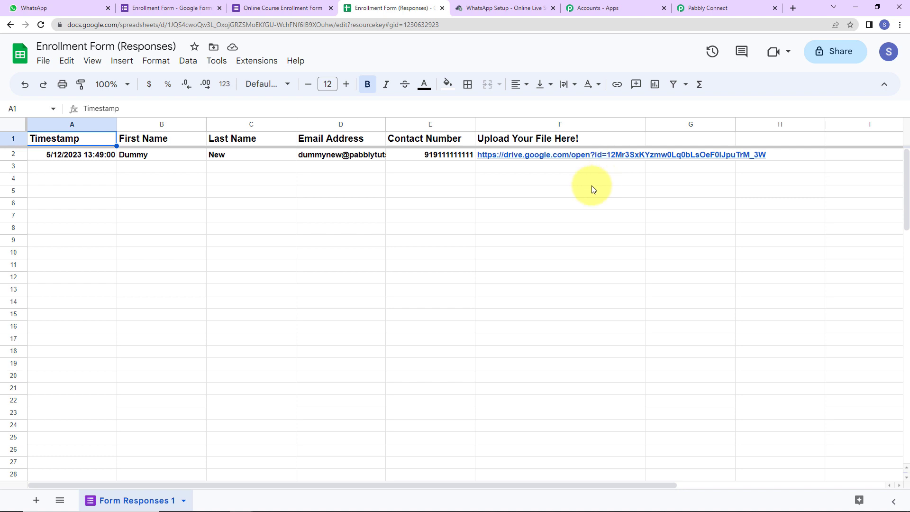
Enable Send On Event for Pabbly Connect Webhooks in Google Sheets and confirm its checkmark
{"action": "left_click", "coordinate": [254, 61]}
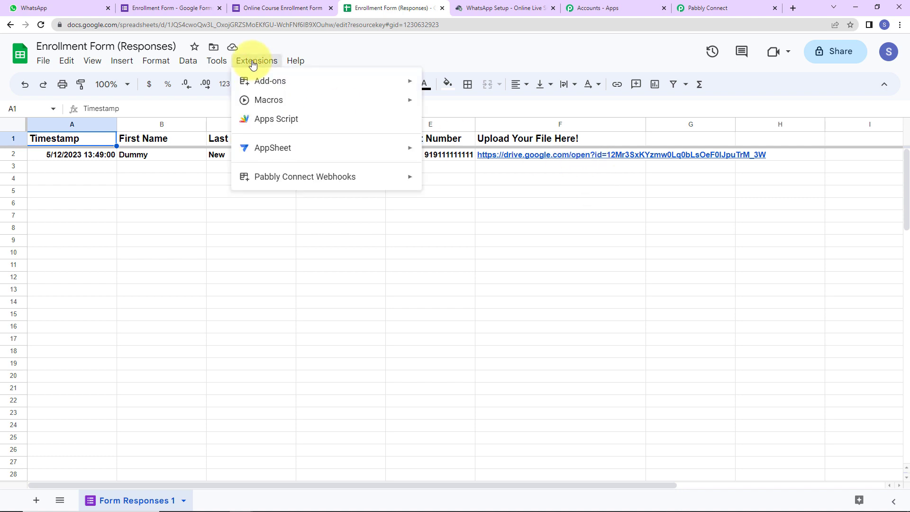
{"action": "mouse_move", "coordinate": [283, 183]}
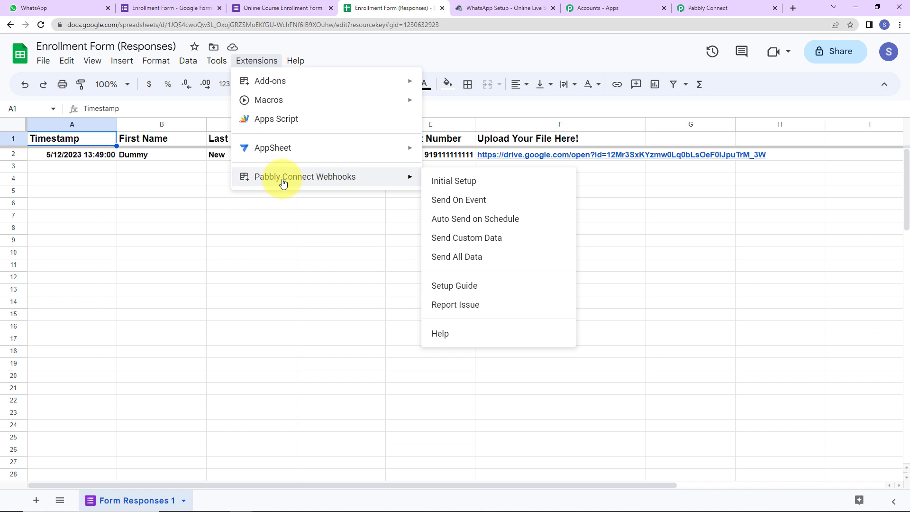
{"action": "left_click", "coordinate": [462, 201]}
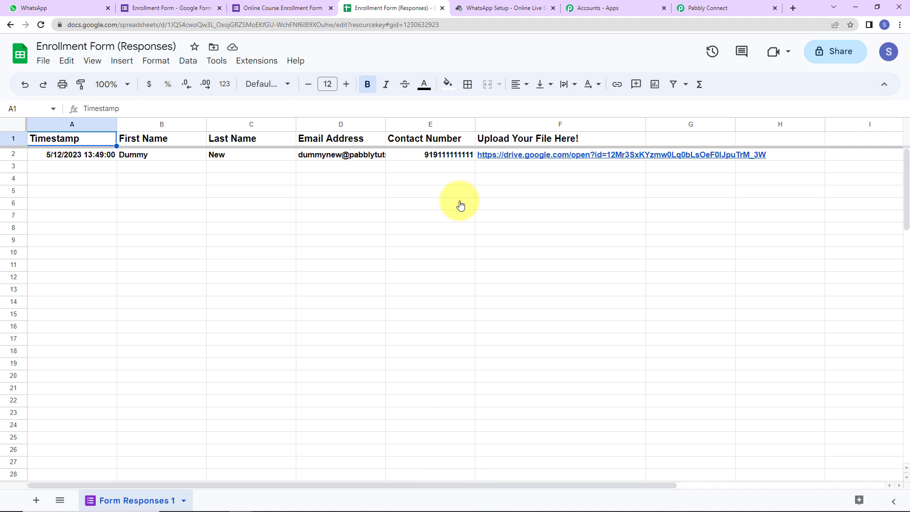
{"action": "left_click", "coordinate": [248, 61]}
{"action": "mouse_move", "coordinate": [298, 177]}
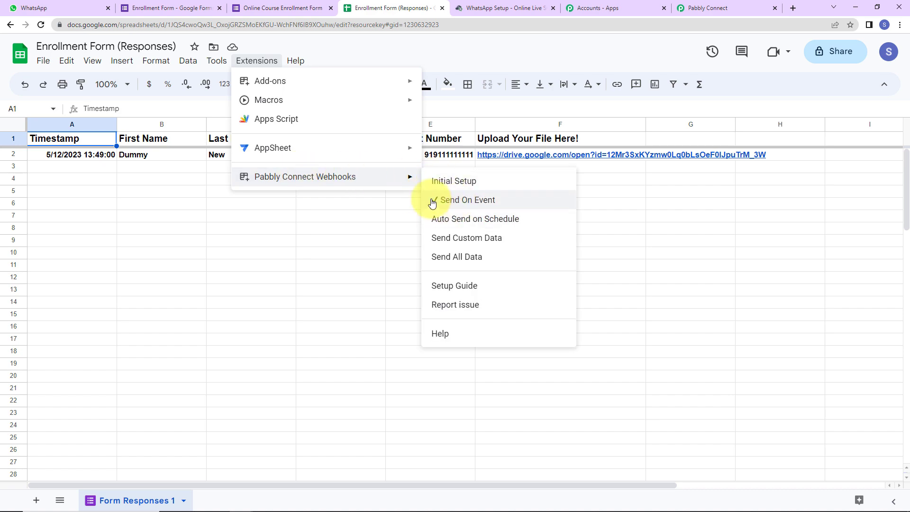
{"action": "left_click", "coordinate": [331, 229]}
{"action": "left_click", "coordinate": [711, 7]}
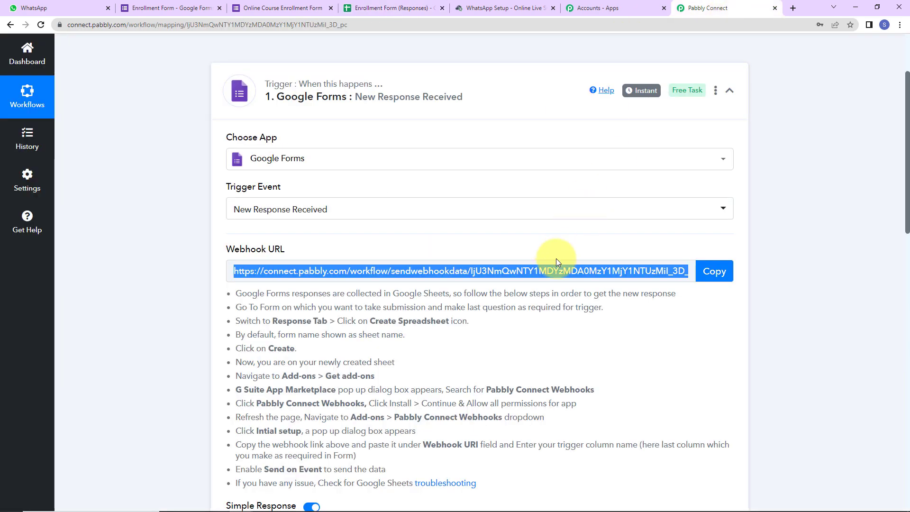
{"action": "scroll", "coordinate": [554, 260], "scroll_direction": "down", "scroll_amount": 7}
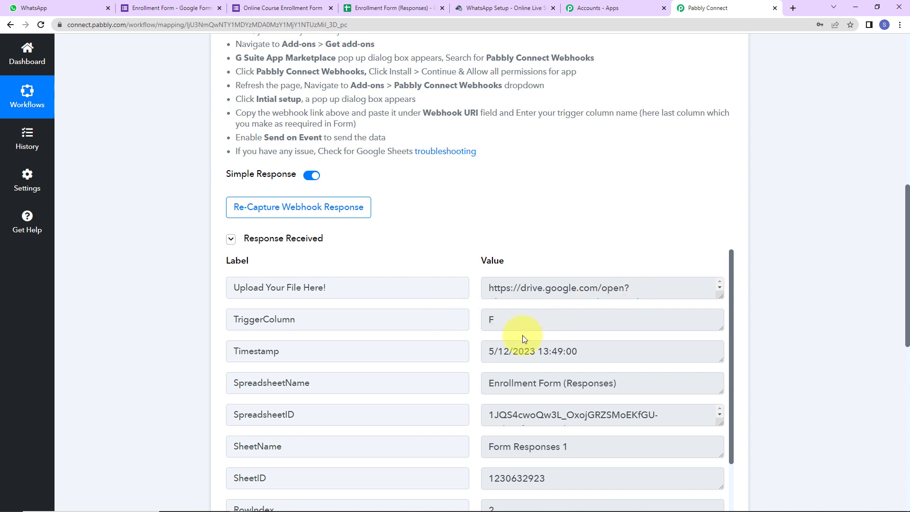
{"action": "scroll", "coordinate": [586, 353], "scroll_direction": "down", "scroll_amount": 2}
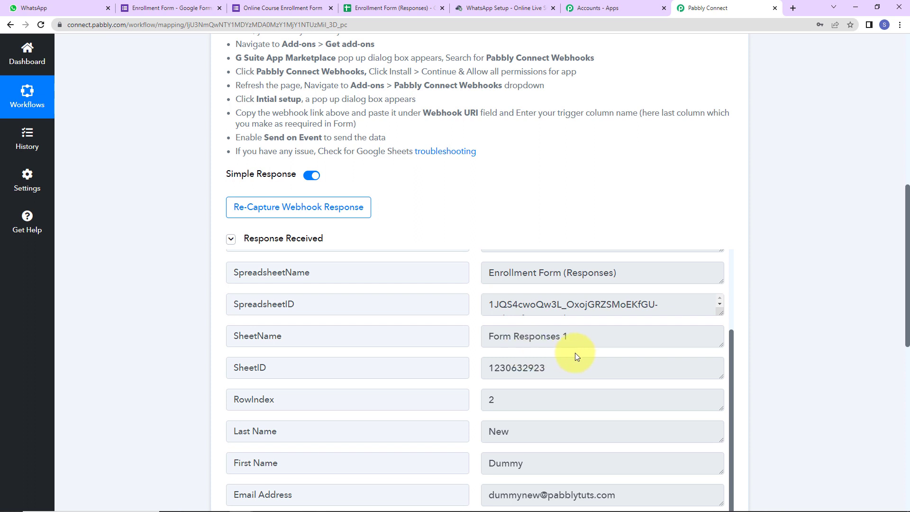
{"action": "scroll", "coordinate": [597, 403], "scroll_direction": "down", "scroll_amount": 2}
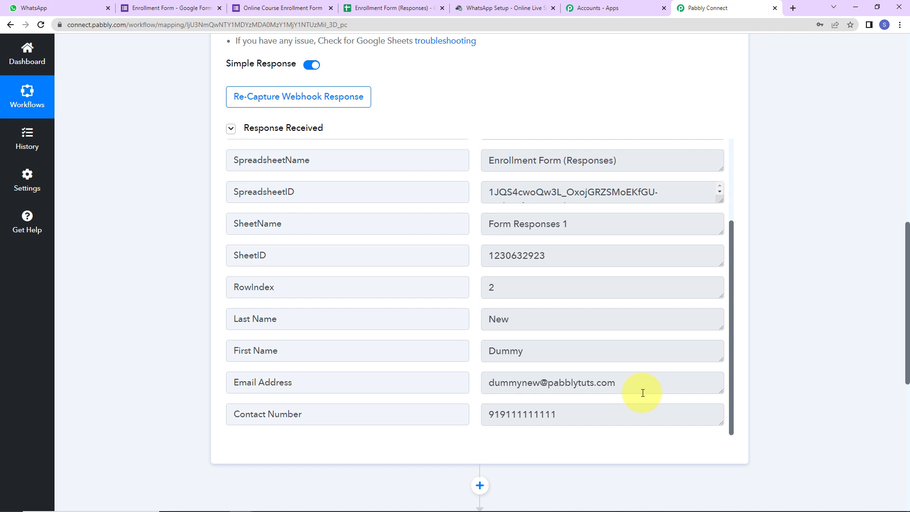
{"action": "scroll", "coordinate": [605, 417], "scroll_direction": "down", "scroll_amount": 5}
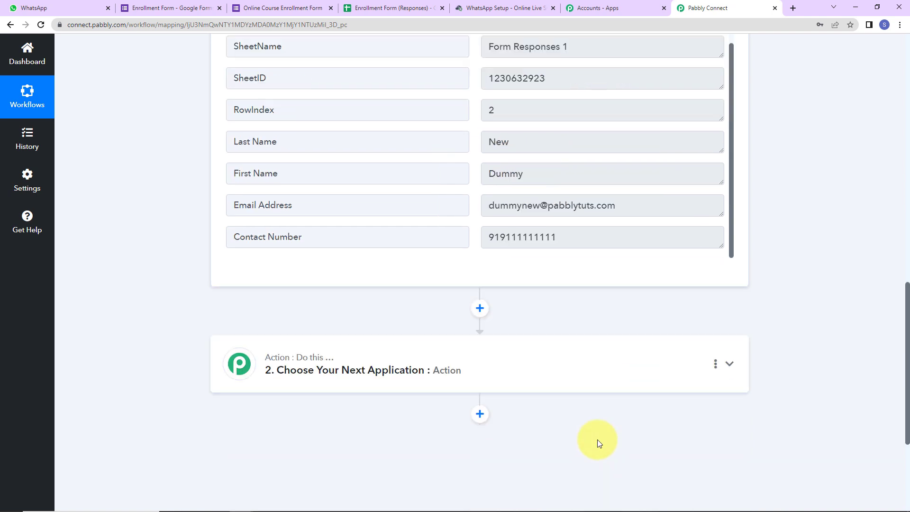
Set the action app to WhatsApp by Online Live Support, searched as 'onl', with event Send DocumentURL
{"action": "left_click", "coordinate": [329, 326]}
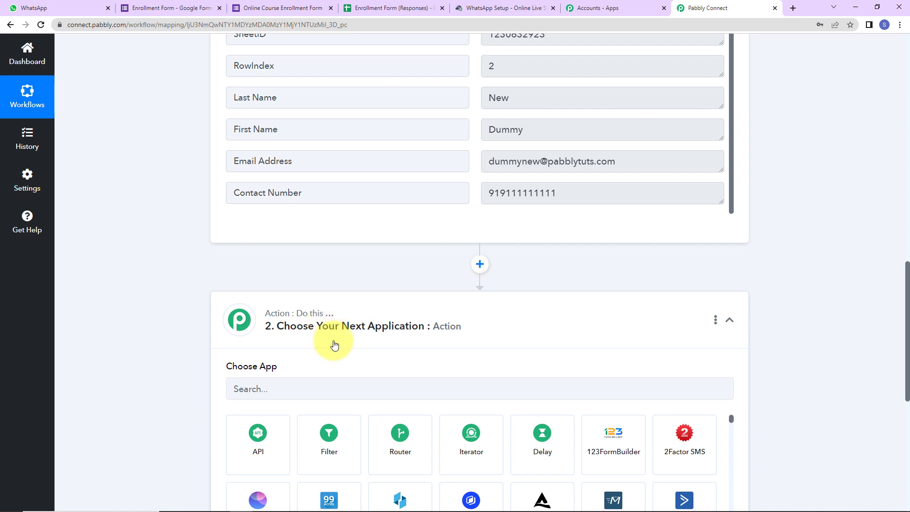
{"action": "left_click", "coordinate": [340, 387]}
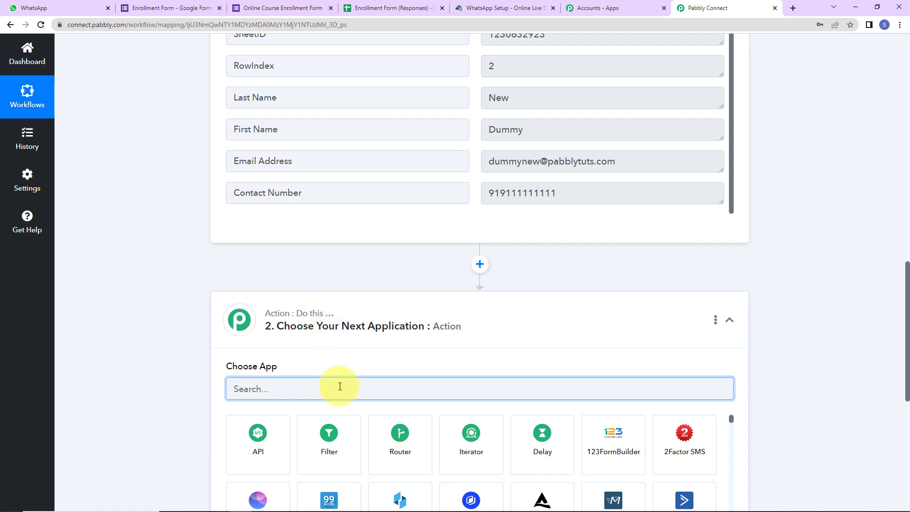
{"action": "type", "text": "onl"}
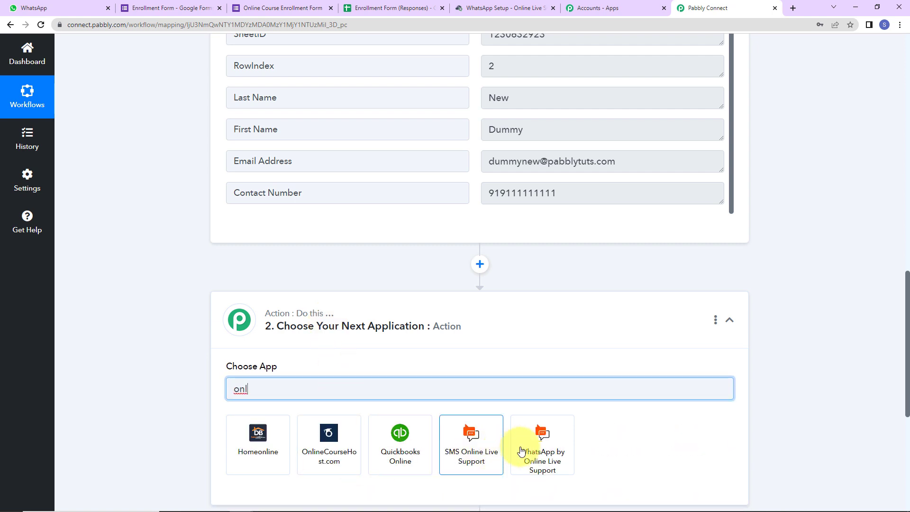
{"action": "left_click", "coordinate": [531, 446]}
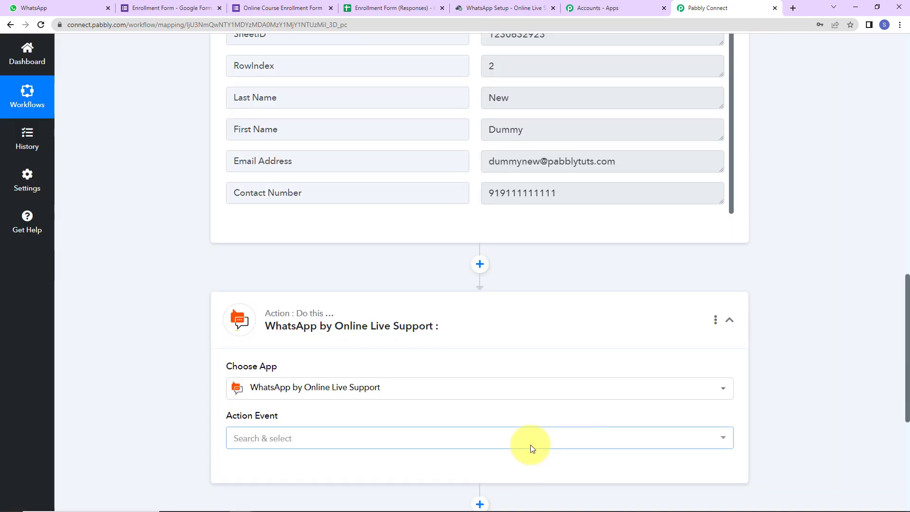
{"action": "scroll", "coordinate": [383, 422], "scroll_direction": "down", "scroll_amount": 2}
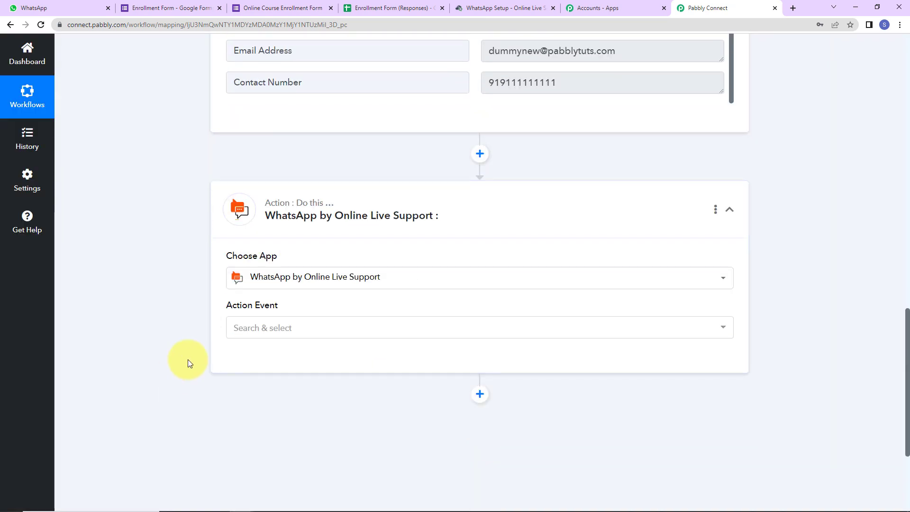
{"action": "left_click", "coordinate": [264, 329]}
{"action": "left_click", "coordinate": [261, 174]}
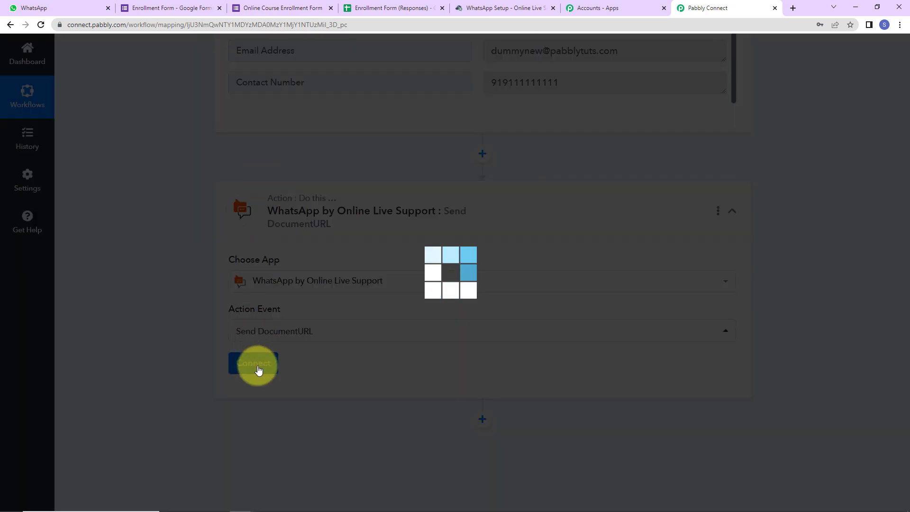
Start a new WhatsApp connection in Pabbly and go to the Online Live Support setup page
{"action": "left_click", "coordinate": [252, 369]}
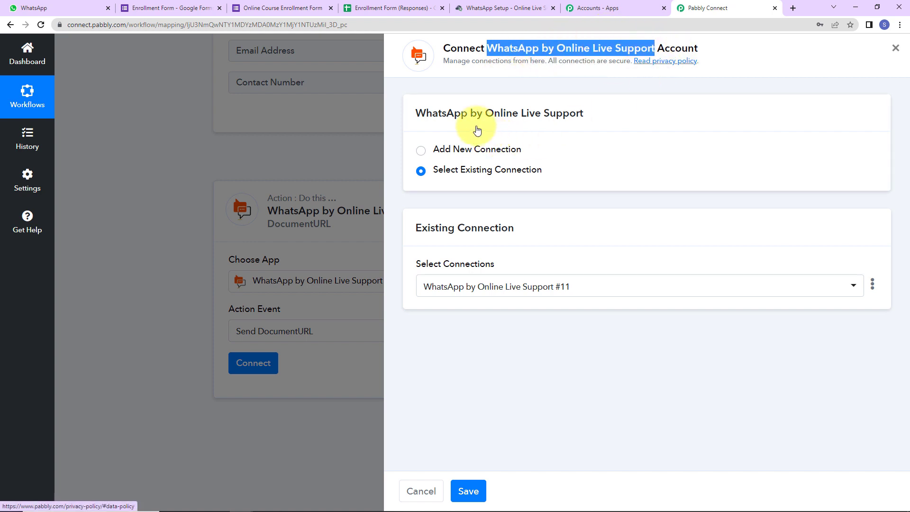
{"action": "left_click", "coordinate": [421, 151]}
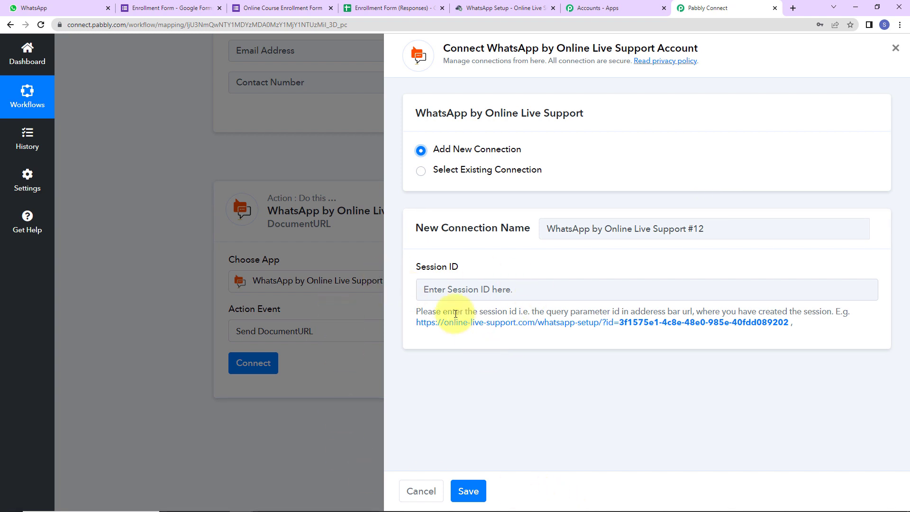
{"action": "left_click", "coordinate": [495, 10]}
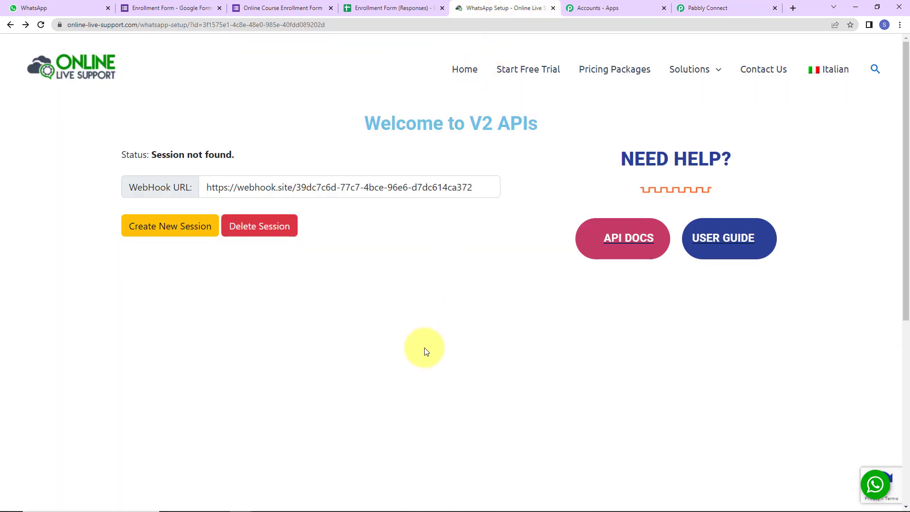
Create a new WhatsApp session in Online Live Support and copy its ID from the address bar
{"action": "left_click", "coordinate": [159, 231]}
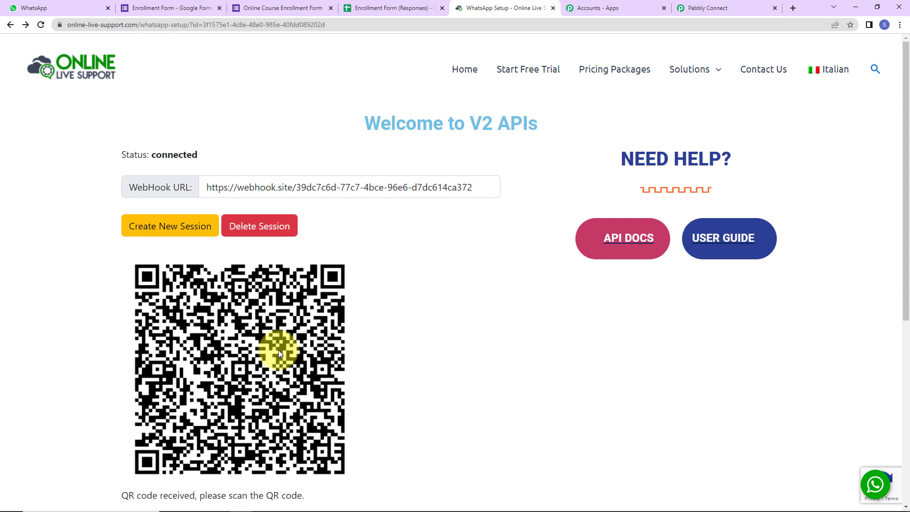
{"action": "double_click", "coordinate": [248, 25]}
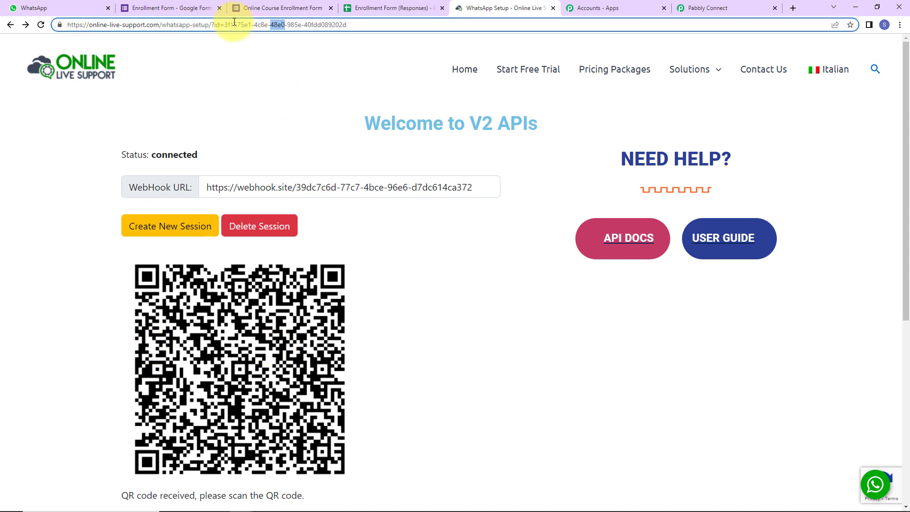
{"action": "left_click_drag", "start_coordinate": [226, 25], "coordinate": [356, 28]}
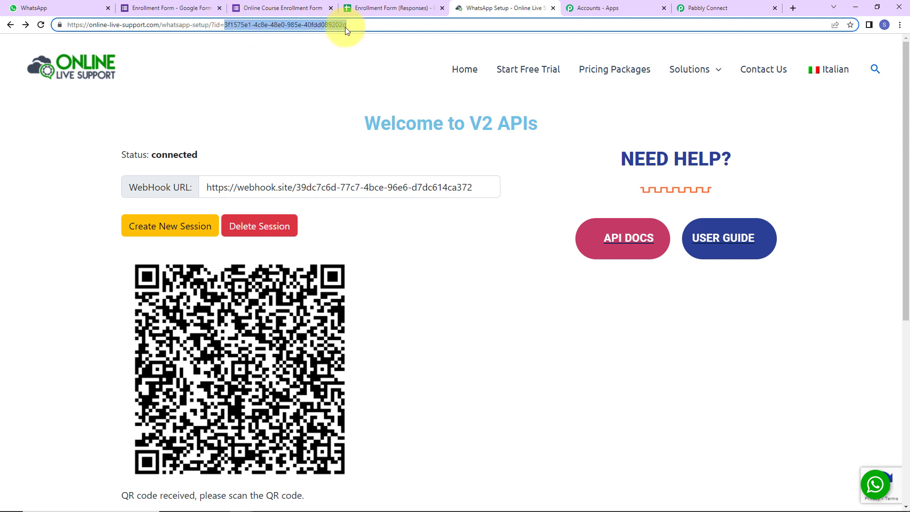
{"action": "right_click", "coordinate": [334, 24]}
{"action": "left_click", "coordinate": [366, 77]}
Paste the session ID into Pabbly's Session ID field and save the connection
{"action": "left_click", "coordinate": [704, 8]}
{"action": "left_click", "coordinate": [460, 291]}
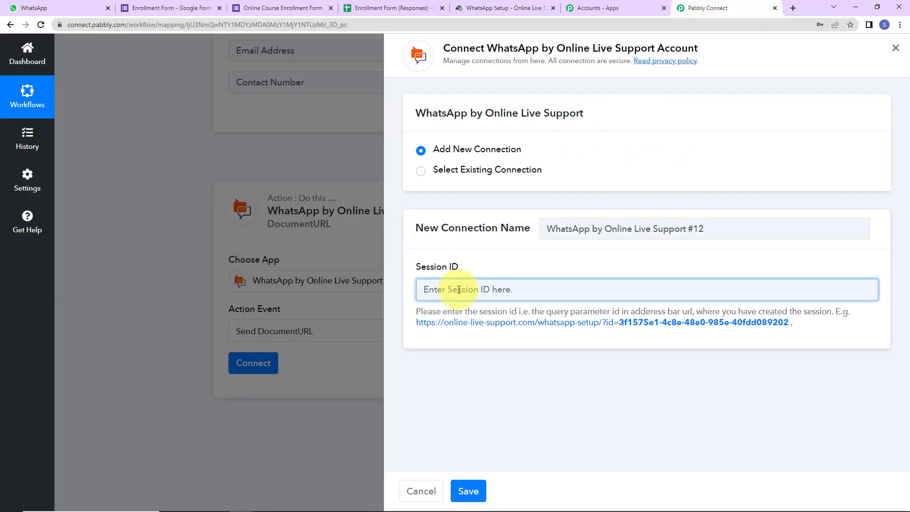
{"action": "key", "text": "ctrl+v"}
{"action": "left_click", "coordinate": [468, 491]}
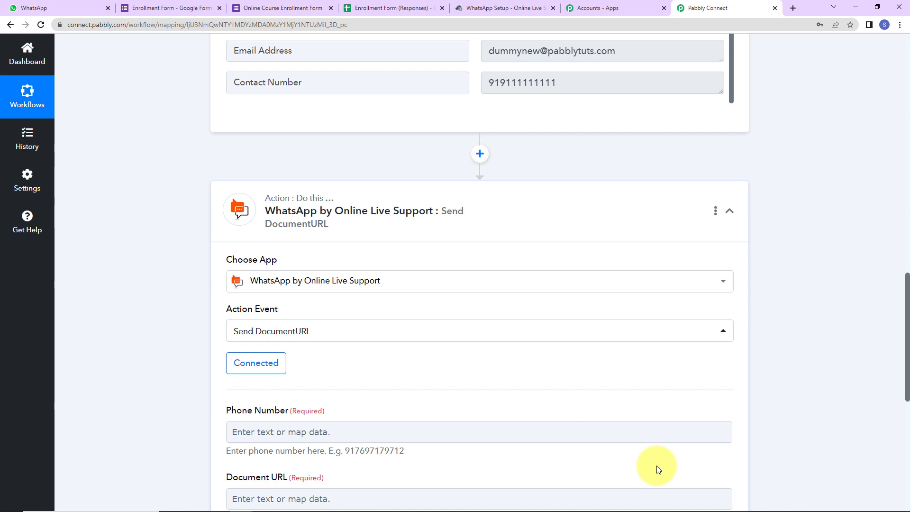
Enter the recipient's phone number in the WhatsApp action's Phone Number field
{"action": "scroll", "coordinate": [504, 361], "scroll_direction": "down", "scroll_amount": 5}
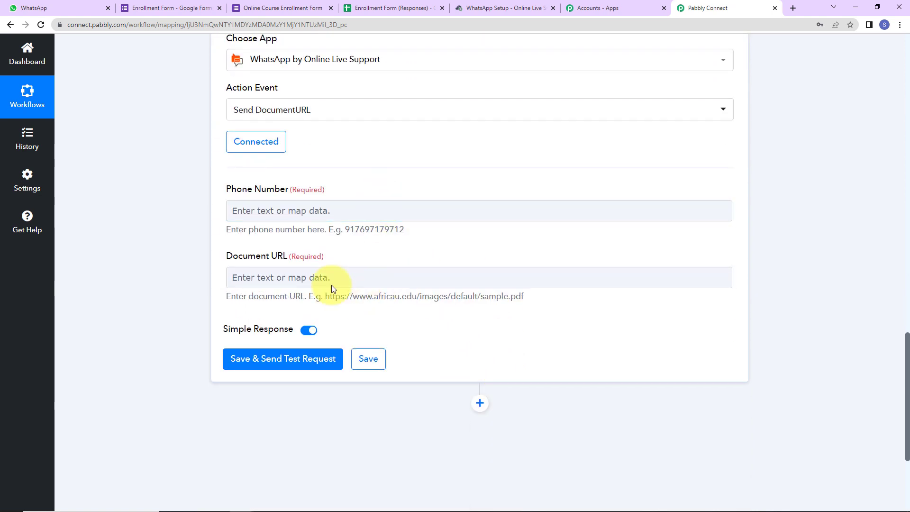
{"action": "left_click", "coordinate": [276, 271]}
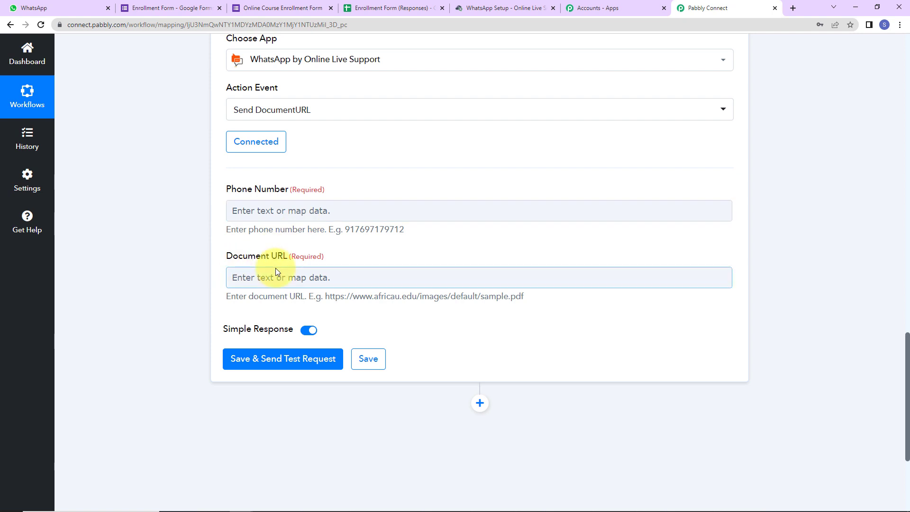
{"action": "left_click", "coordinate": [260, 214]}
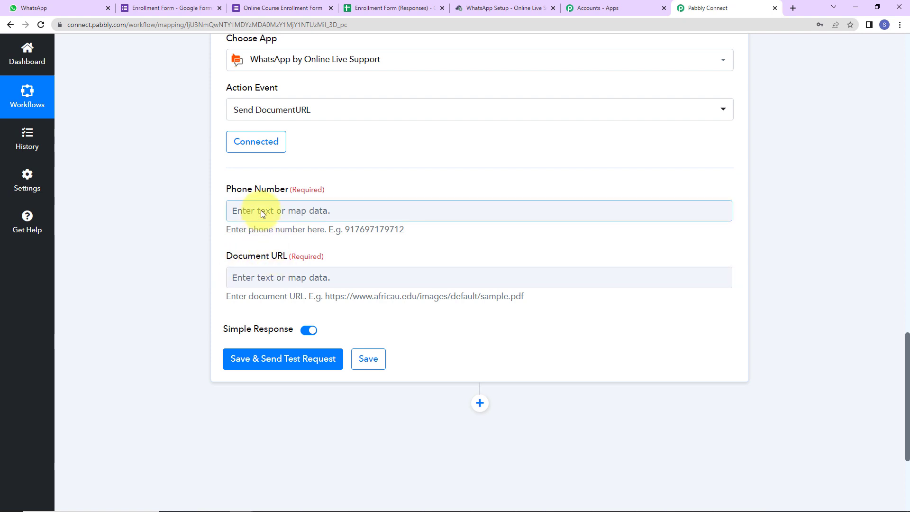
{"action": "left_click", "coordinate": [261, 209]}
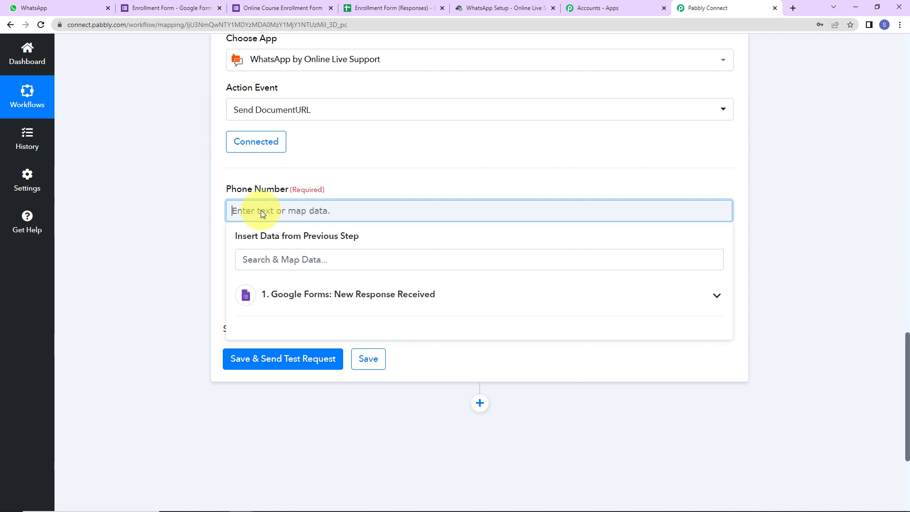
{"action": "type", "text": "918?????"}
{"action": "left_click", "coordinate": [162, 243]}
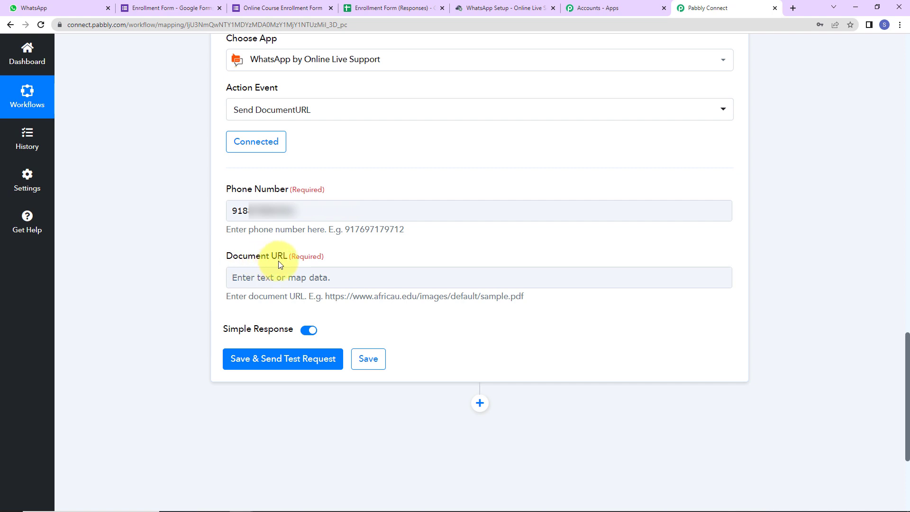
Map Document URL to the Google Forms 'Upload Your File Here!' answer
{"action": "left_click", "coordinate": [281, 278]}
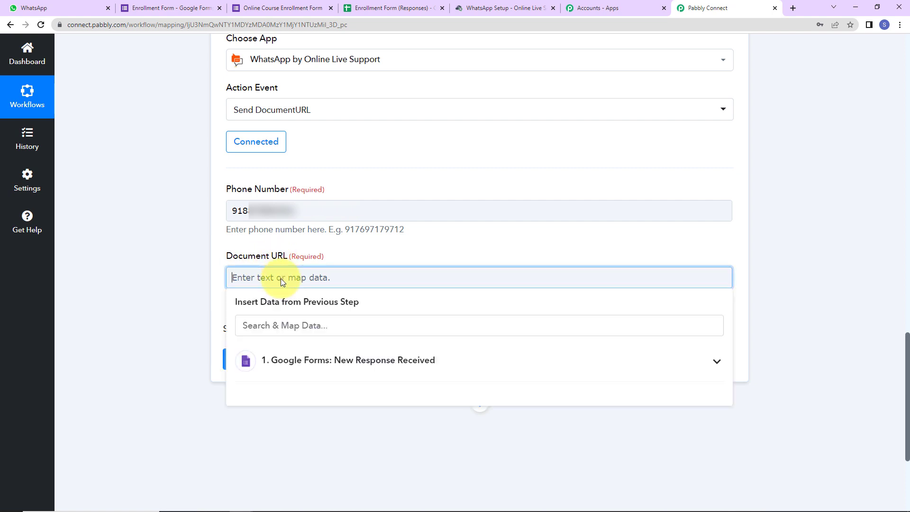
{"action": "left_click", "coordinate": [290, 366]}
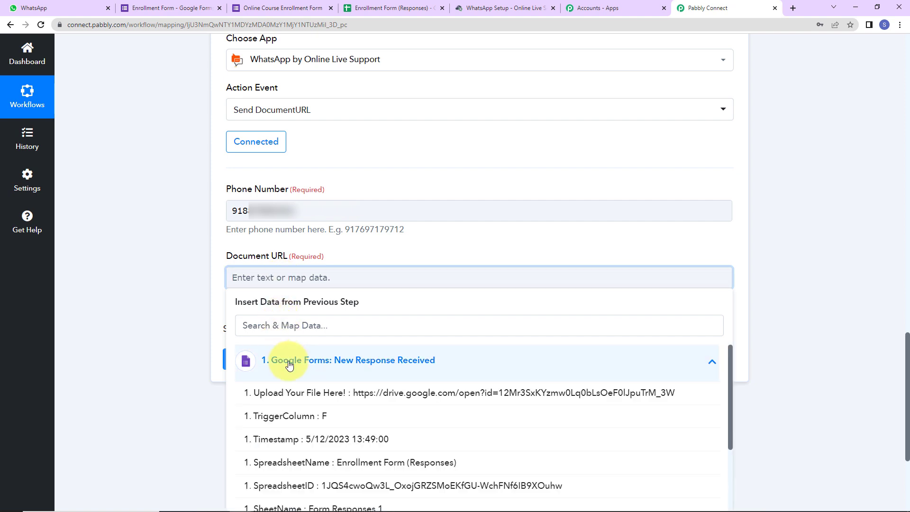
{"action": "left_click", "coordinate": [271, 396]}
{"action": "left_click", "coordinate": [168, 313]}
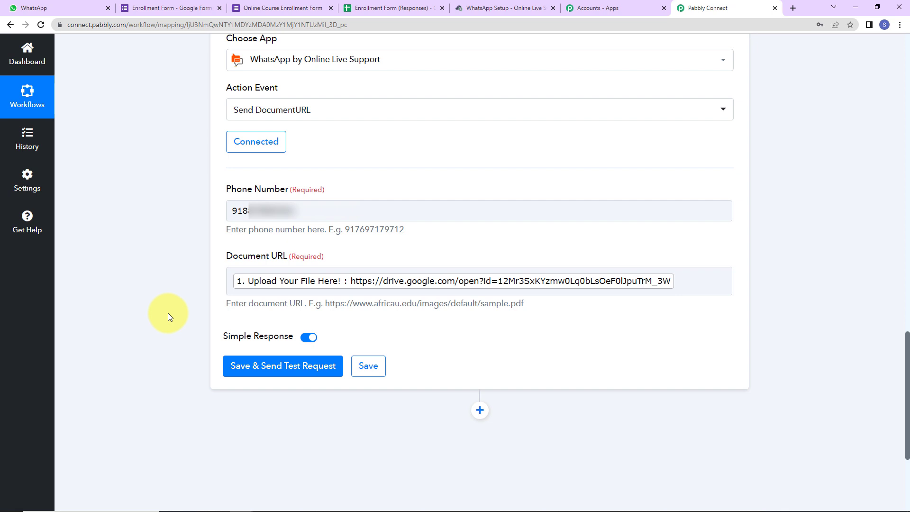
Save and send a test request, getting 'The message has been successfully sent', then check WhatsApp
{"action": "left_click", "coordinate": [275, 286]}
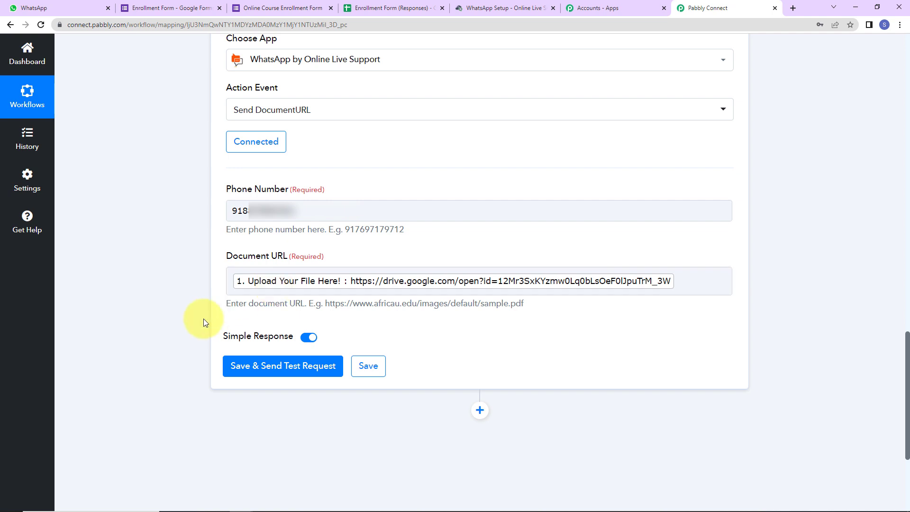
{"action": "left_click", "coordinate": [280, 368]}
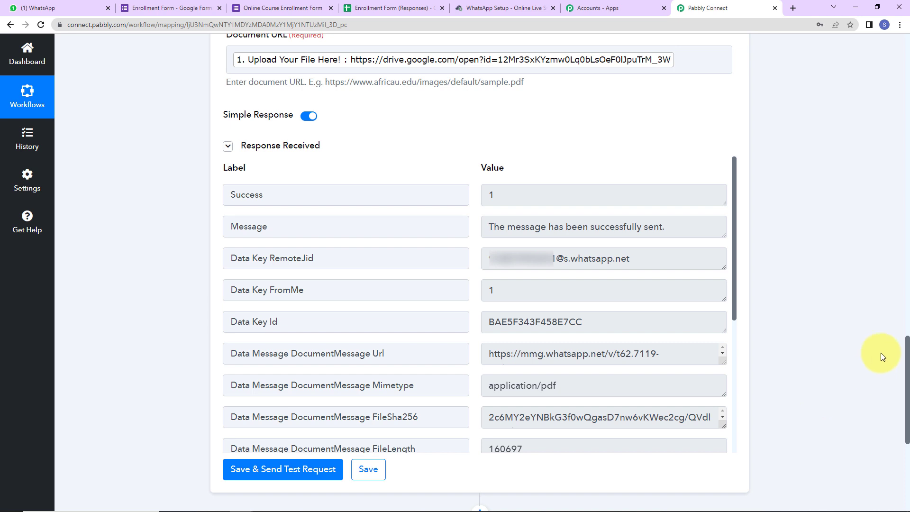
{"action": "left_click", "coordinate": [76, 8]}
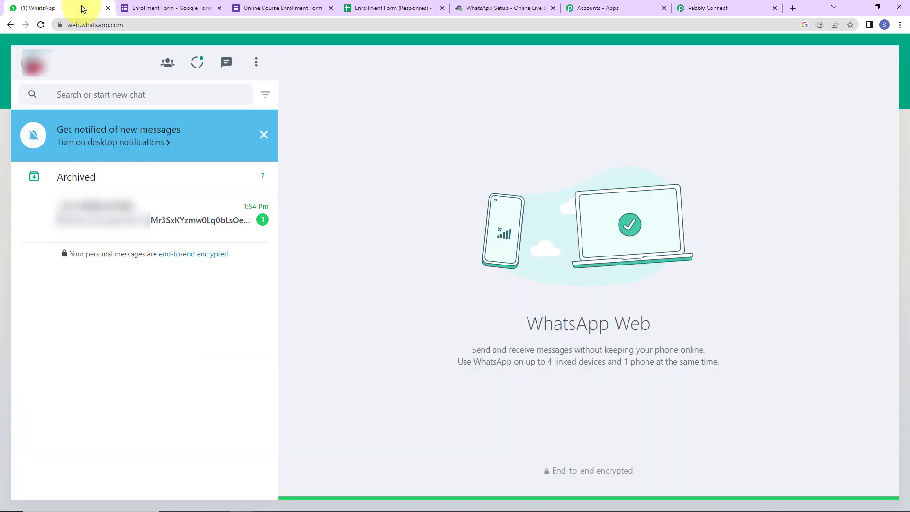
View the received drive-link document in the WhatsApp chat, then begin another enrollment form response
{"action": "left_click", "coordinate": [185, 203]}
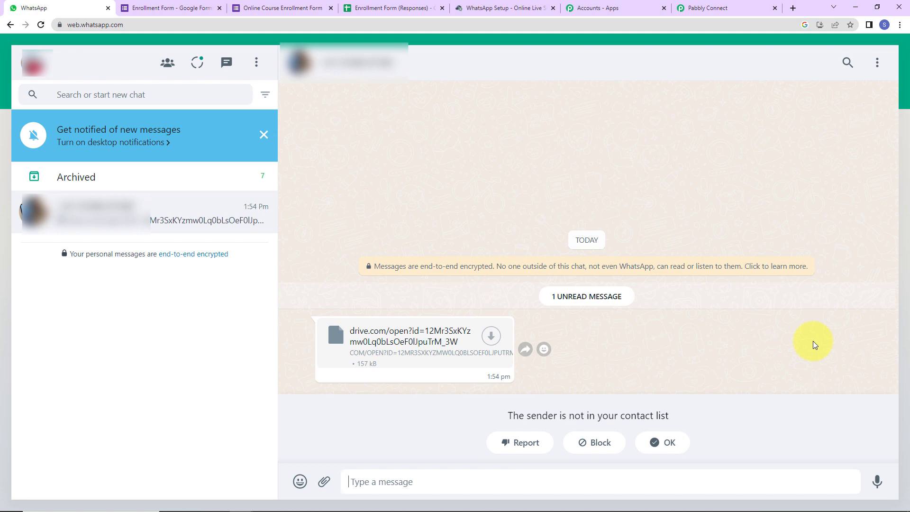
{"action": "left_click", "coordinate": [257, 10]}
{"action": "left_click", "coordinate": [326, 232]}
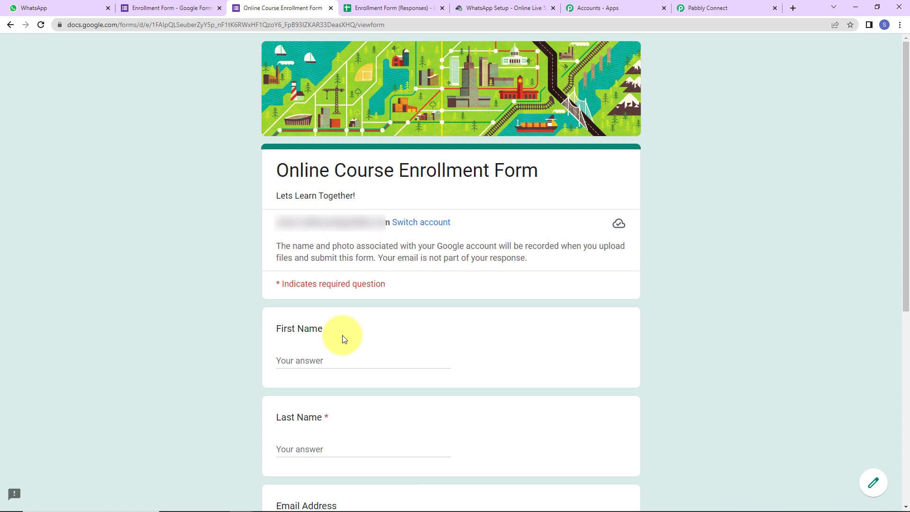
Fill in the test response's first name, last name, email address and contact number
{"action": "left_click", "coordinate": [322, 361]}
{"action": "type", "text": "New"}
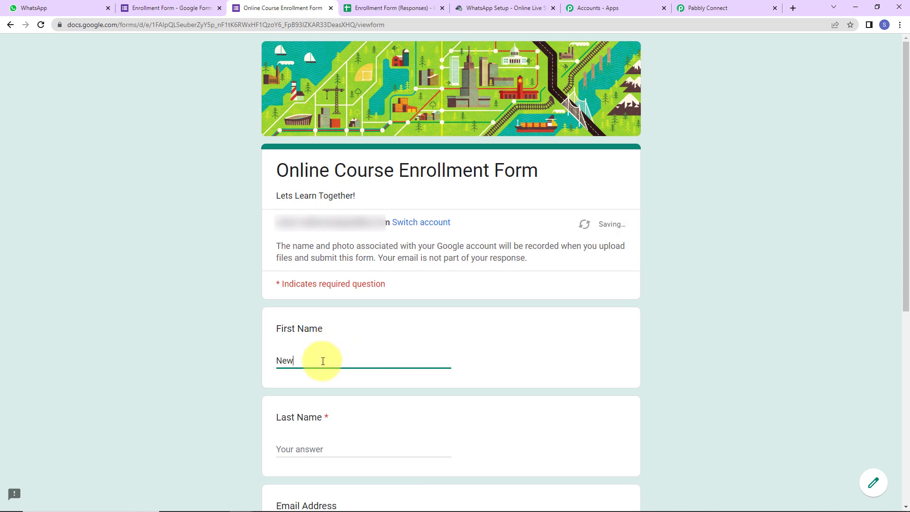
{"action": "key", "text": "Tab"}
{"action": "type", "text": "Demo"}
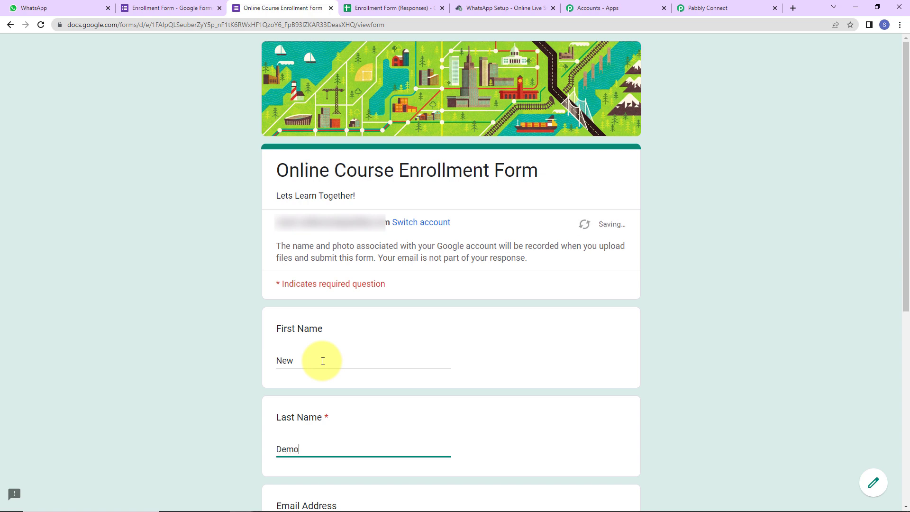
{"action": "key", "text": "Tab"}
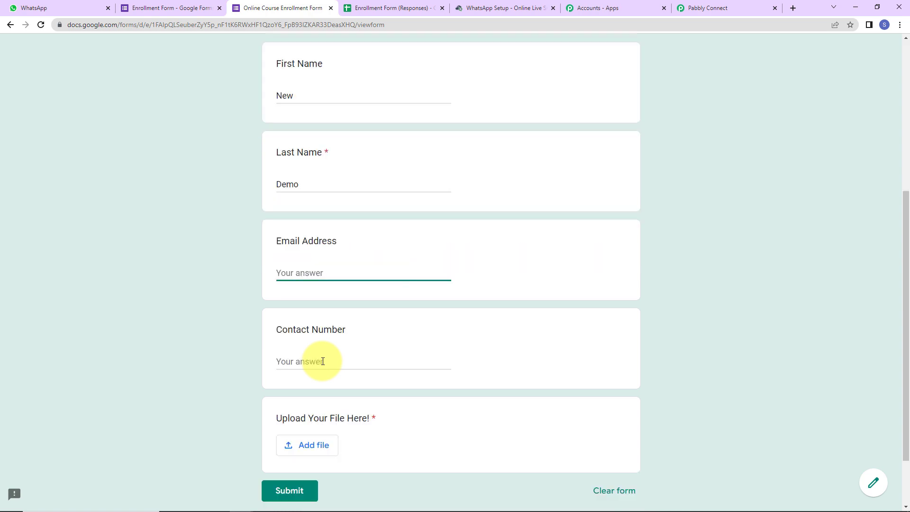
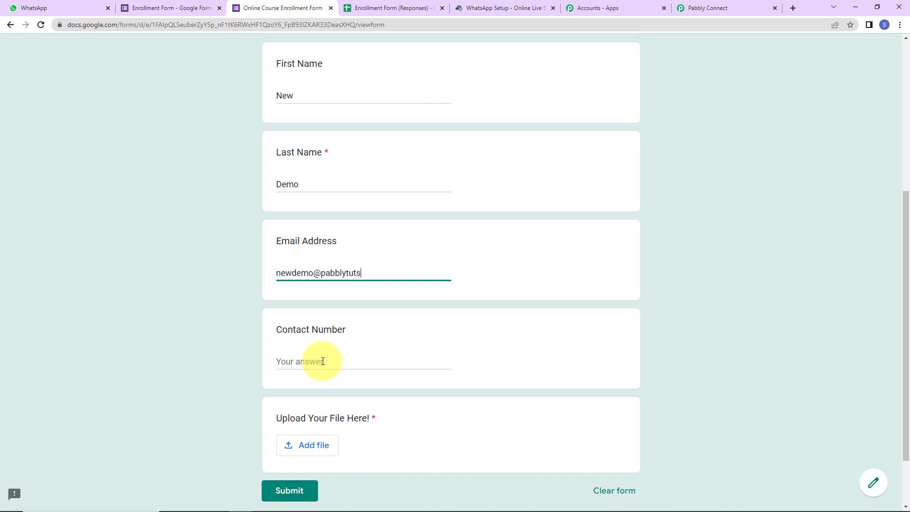
{"action": "key", "text": "Tab"}
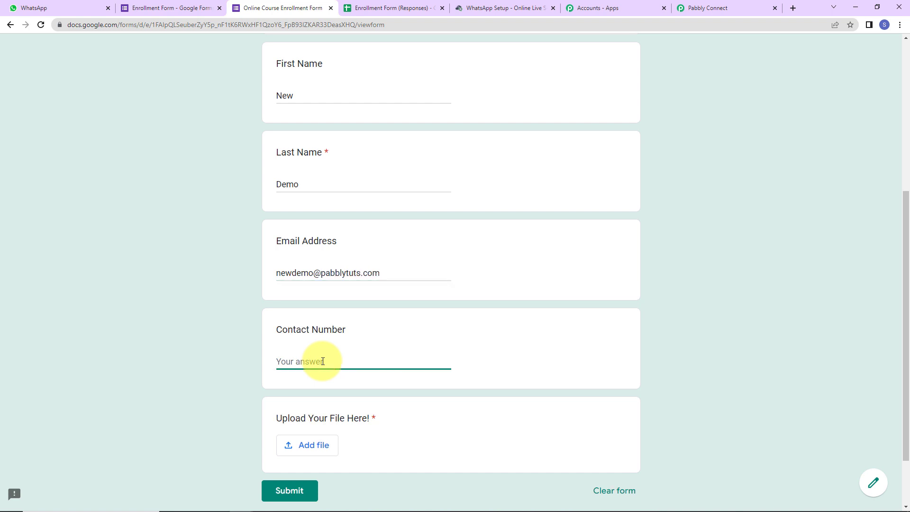
{"action": "type", "text": "919111111111"}
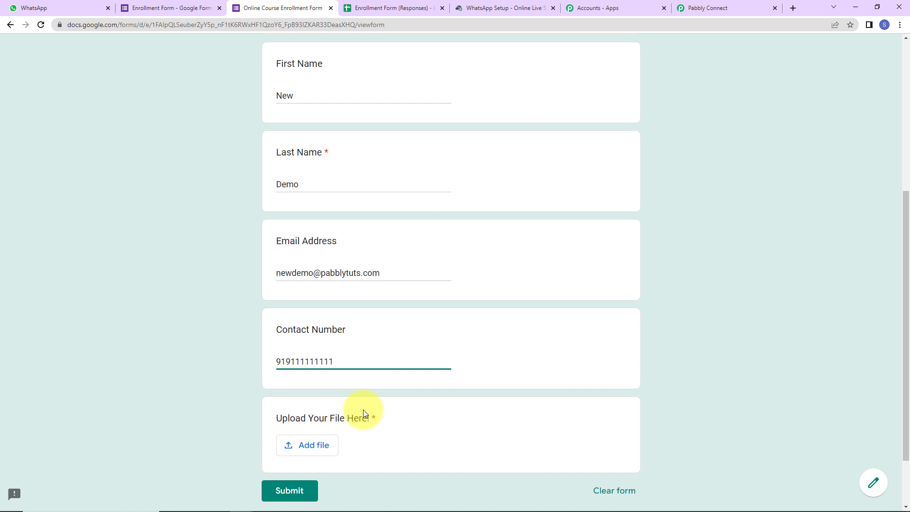
Attach the NEET-Revision-Notes-for-Biology PDF, submit the form, and check WhatsApp for the message
{"action": "left_click", "coordinate": [312, 446]}
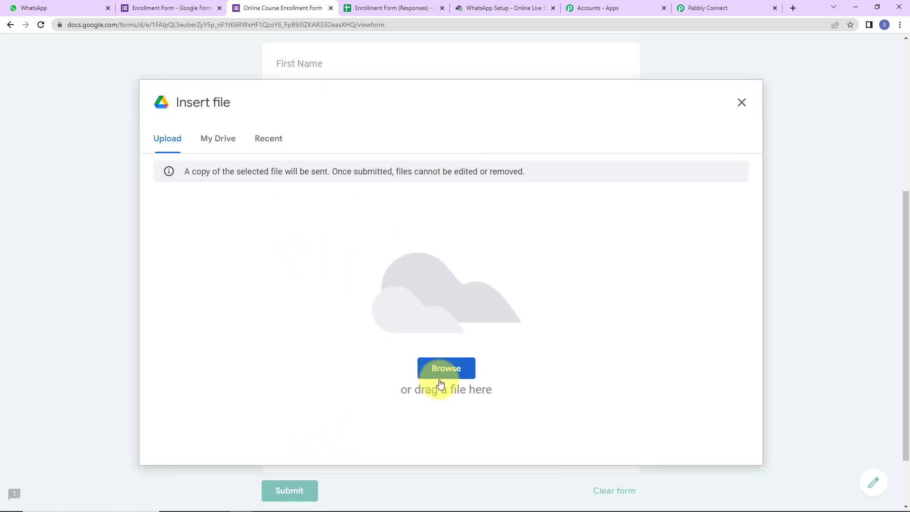
{"action": "left_click", "coordinate": [417, 369]}
{"action": "left_click", "coordinate": [178, 119]}
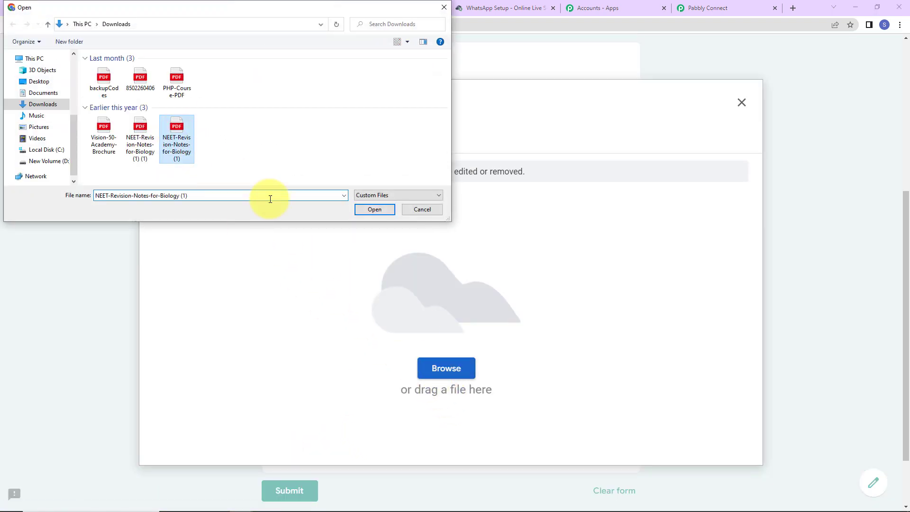
{"action": "left_click", "coordinate": [386, 210]}
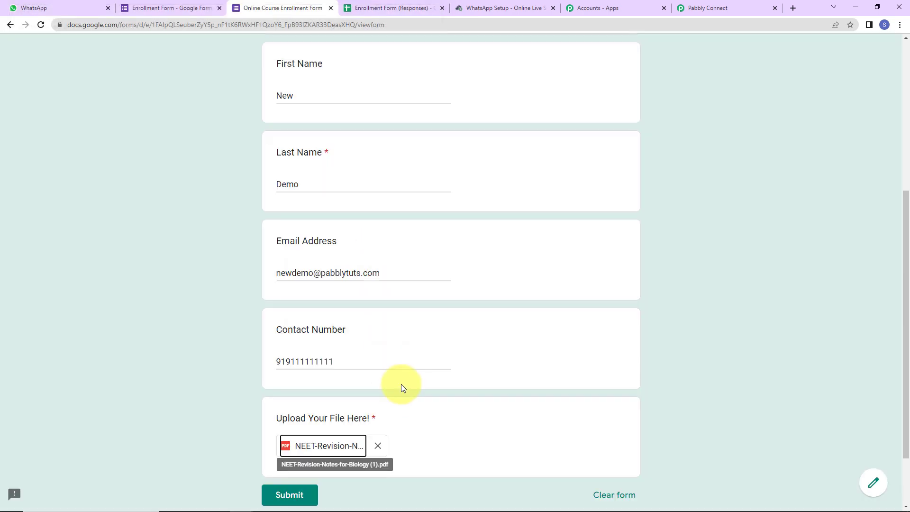
{"action": "left_click", "coordinate": [290, 492]}
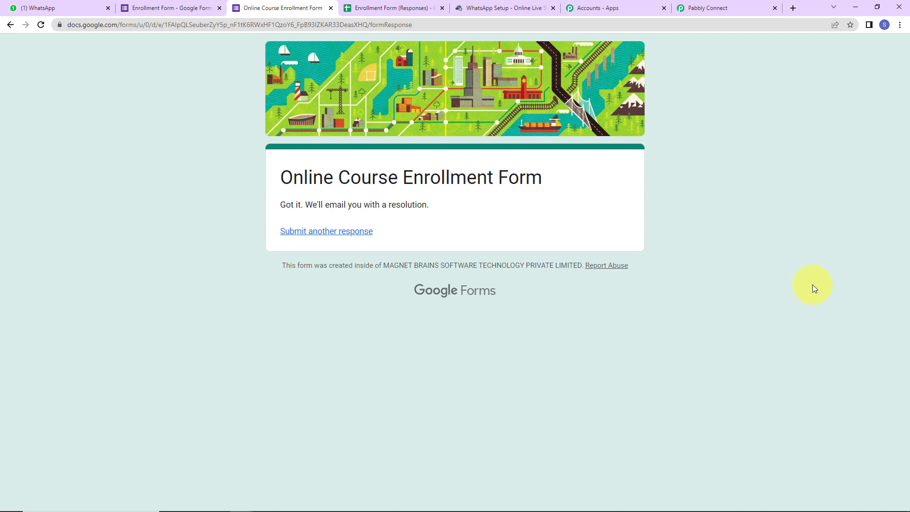
{"action": "left_click", "coordinate": [76, 8]}
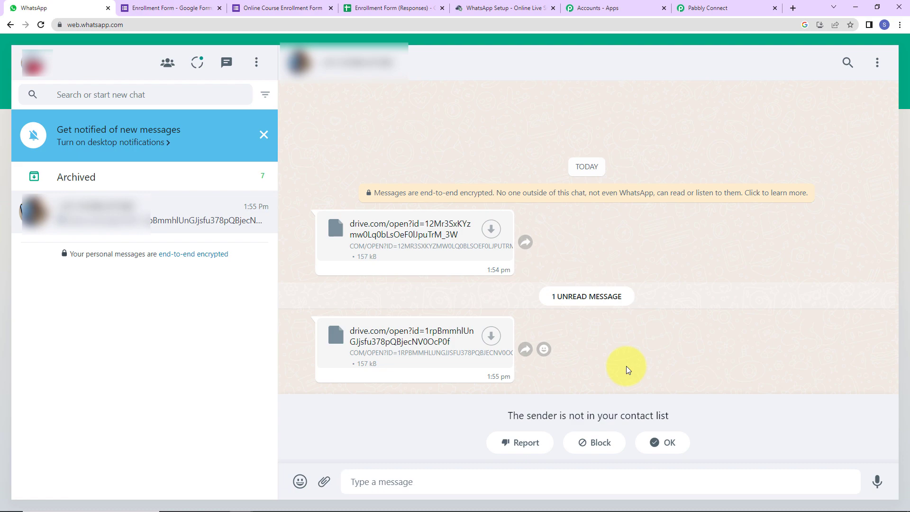
Go back to the Pabbly Connect workflow showing 'The message has been successfully sent.'
{"action": "left_click", "coordinate": [738, 9]}
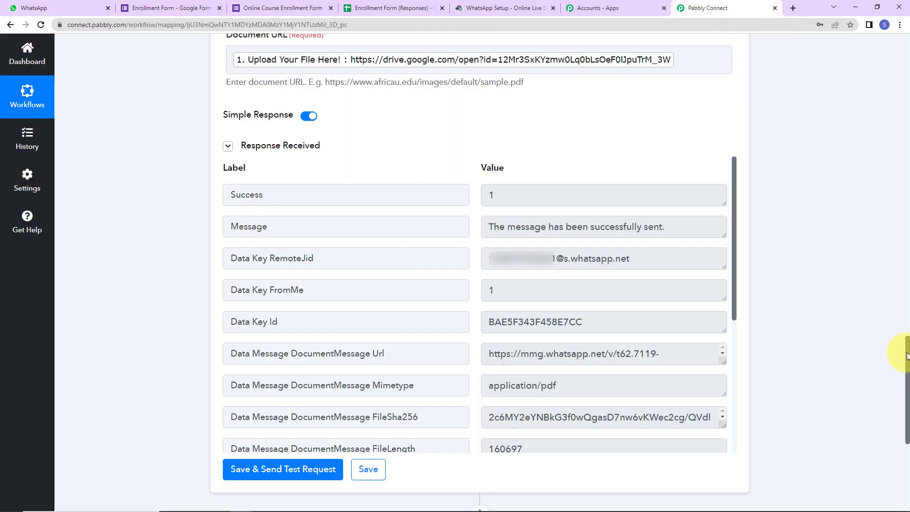
Scroll to the top and collapse the Google Forms trigger and WhatsApp action cards
{"action": "left_click", "coordinate": [907, 133]}
{"action": "left_click_drag", "start_coordinate": [907, 133], "coordinate": [905, 51]}
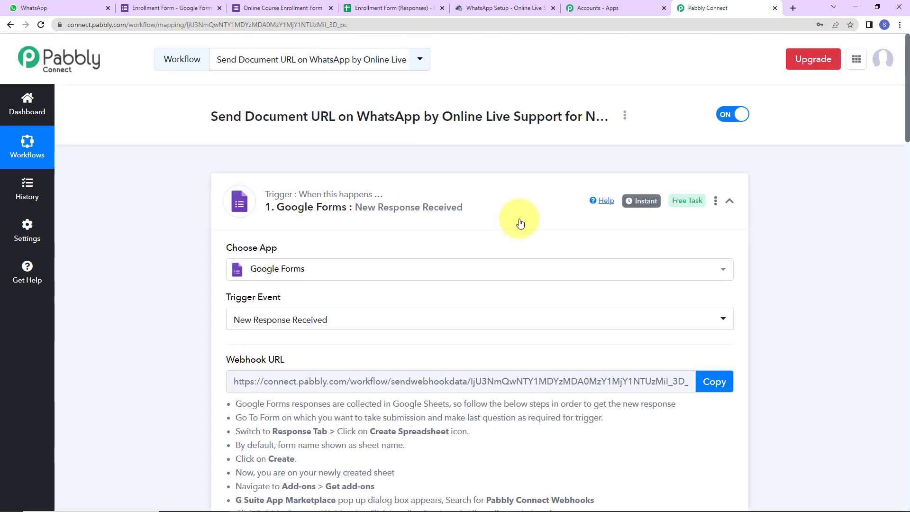
{"action": "left_click", "coordinate": [730, 201]}
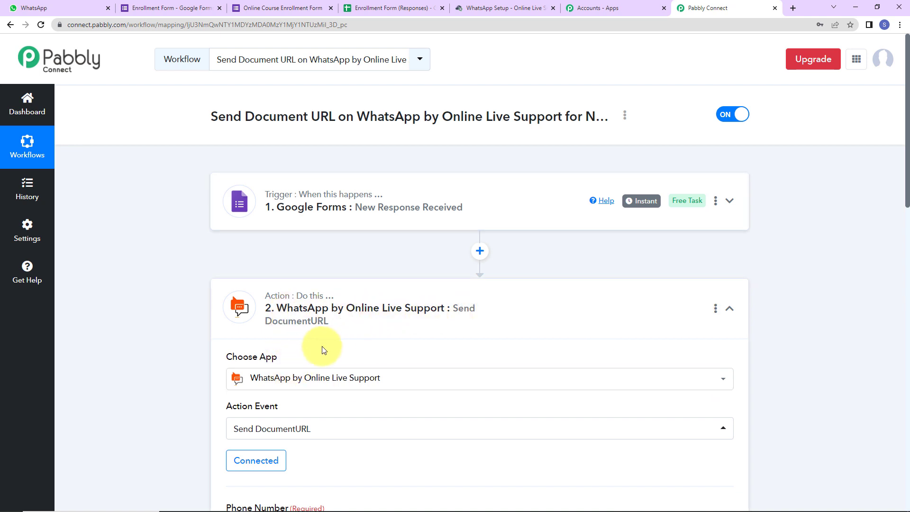
{"action": "left_click", "coordinate": [729, 309]}
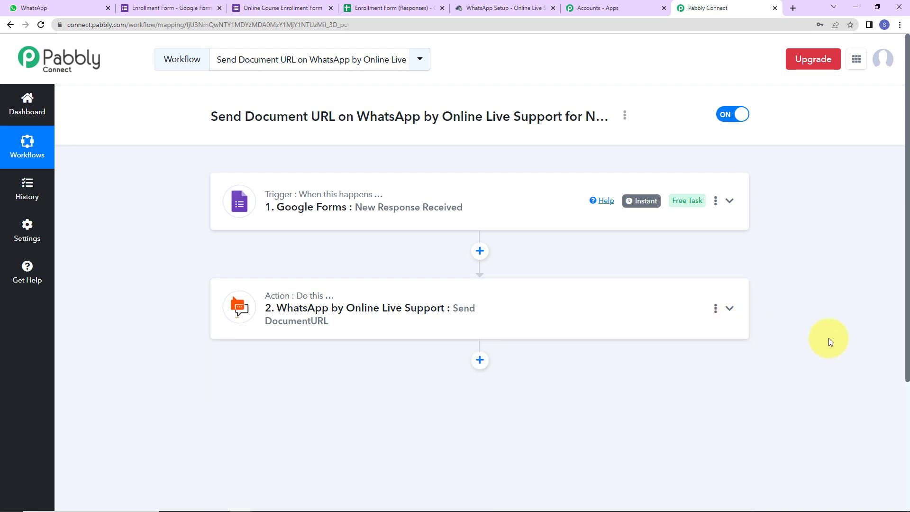